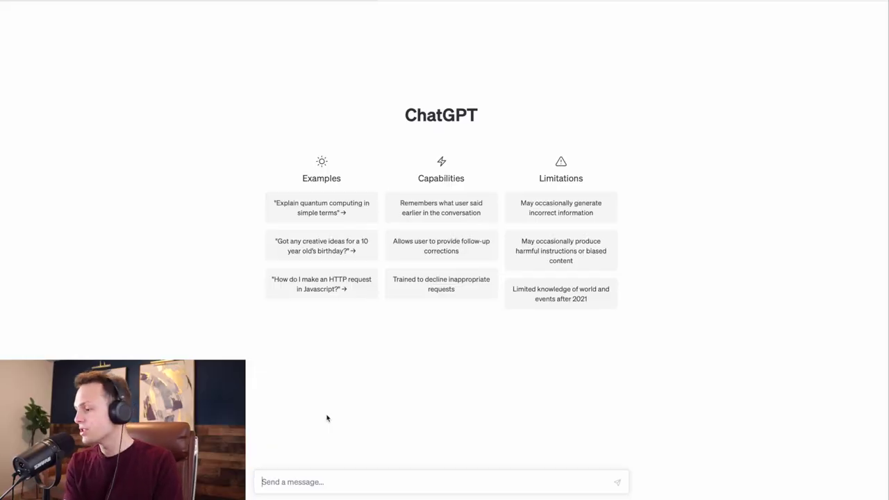
- Have ChatGPT translate 'I need to go to my car to look for something' into Spanish: 'Necesito ir a mi coche a buscar algo.'
{"action": "type", "text": "k"}
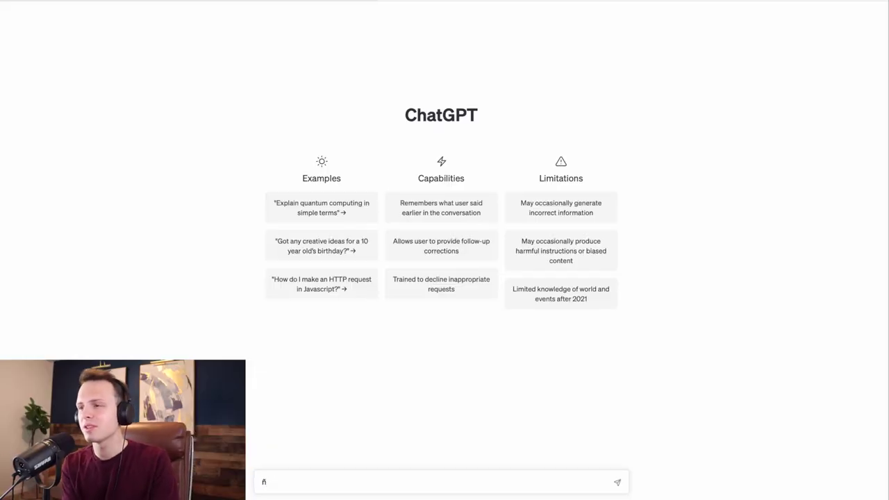
{"action": "key", "text": "BackSpace"}
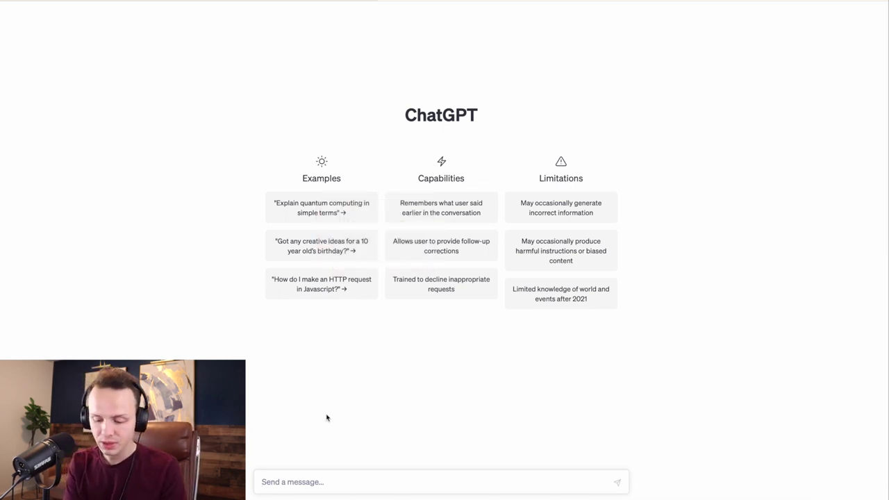
{"action": "type", "text": "k"}
{"action": "key", "text": "BackSpace"}
{"action": "type", "text": "I nee"}
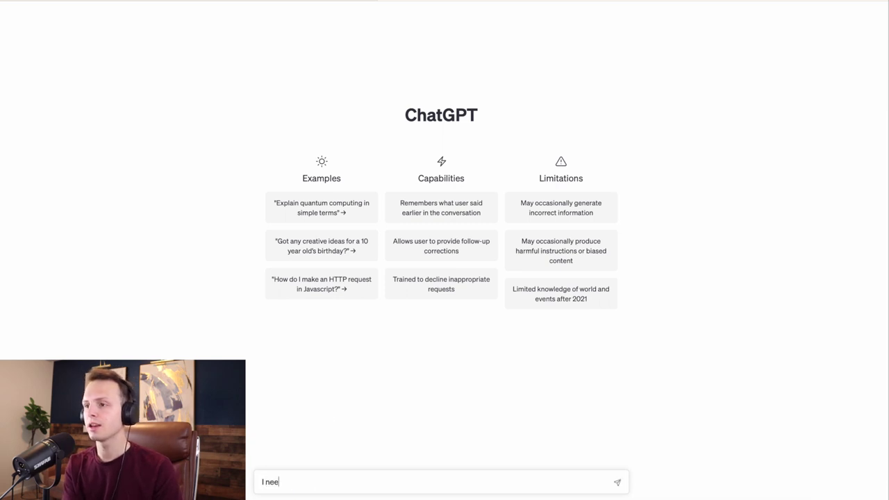
{"action": "type", "text": "d to go to my car"}
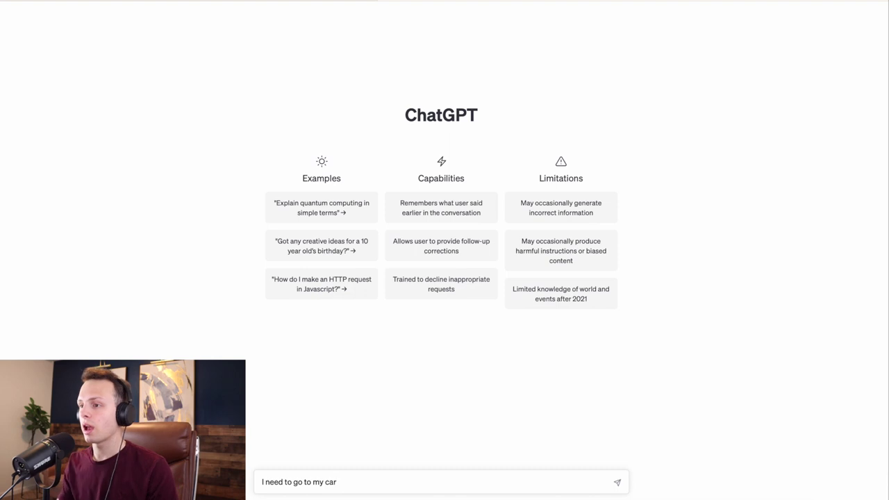
{"action": "triple_click", "coordinate": [287, 482]}
{"action": "type", "text": "t"}
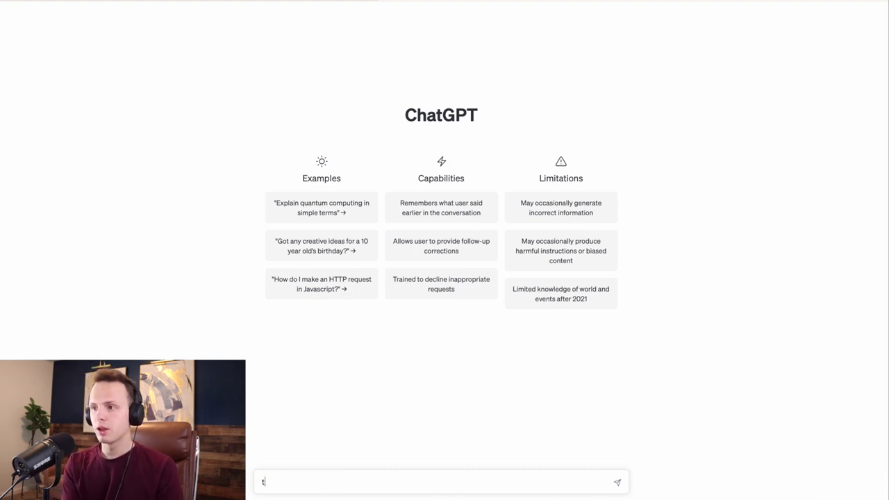
{"action": "type", "text": "ranslate "}
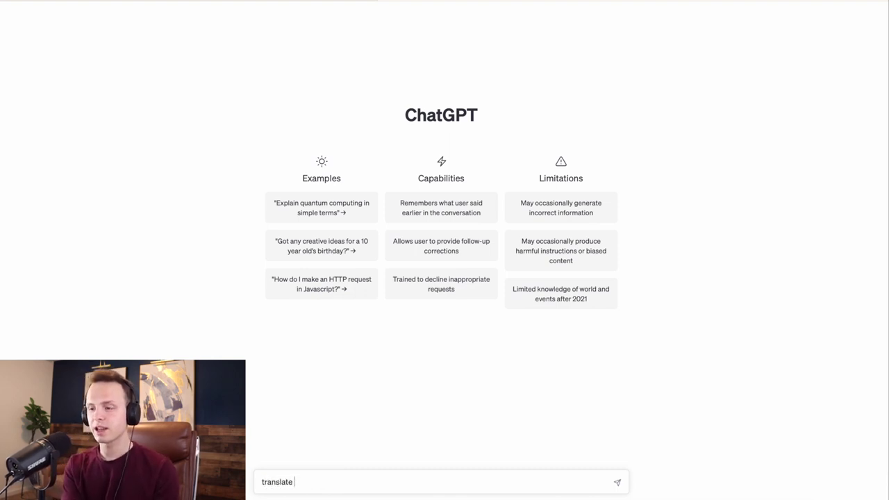
{"action": "type", "text": "I need to go to my "}
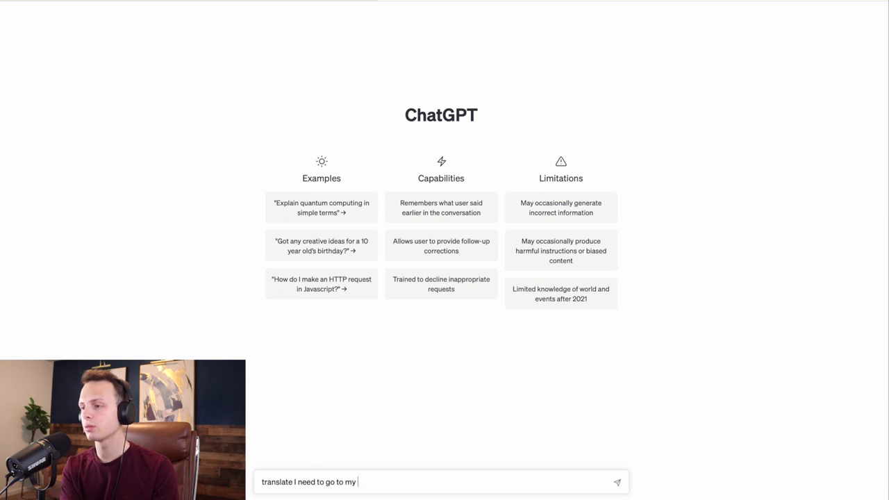
{"action": "type", "text": "car tro"}
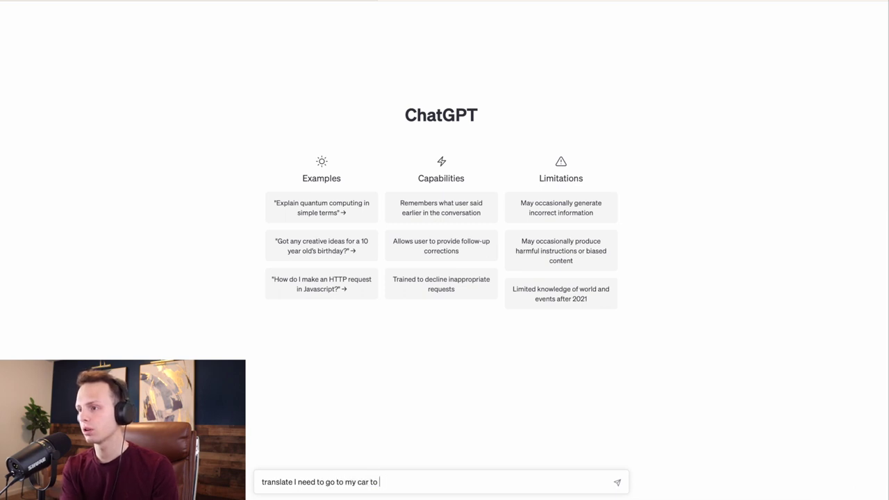
{"action": "type", "text": "something"}
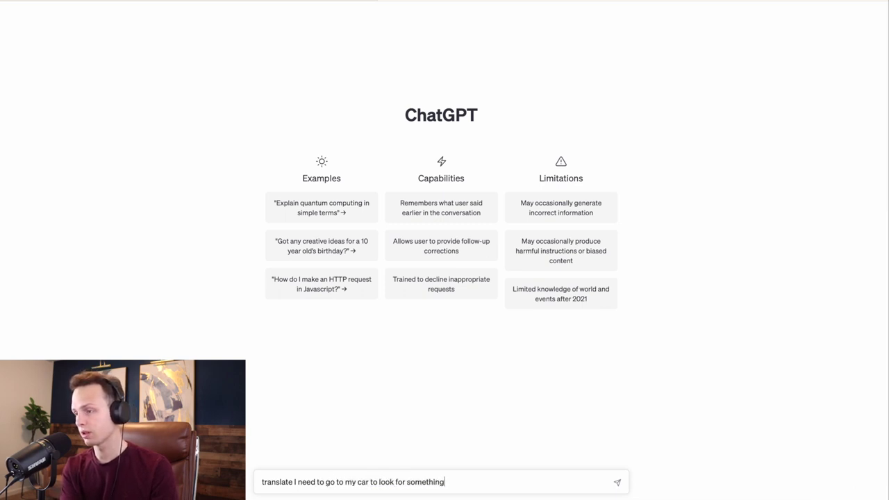
{"action": "type", "text": " in spanish"}
{"action": "key", "text": "Return"}
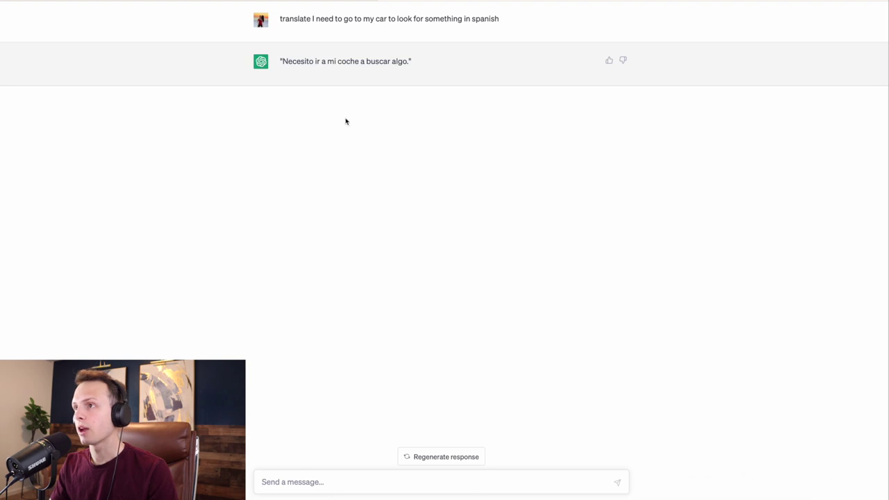
{"action": "double_click", "coordinate": [349, 61]}
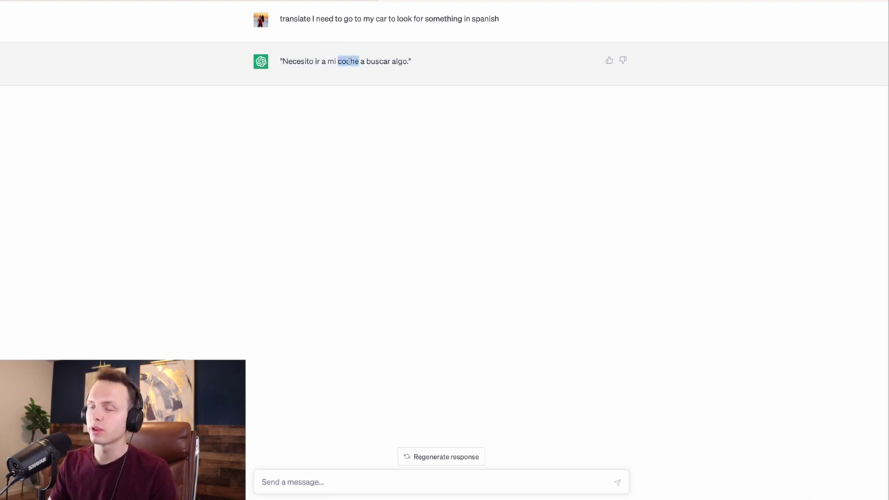
{"action": "left_click", "coordinate": [348, 61]}
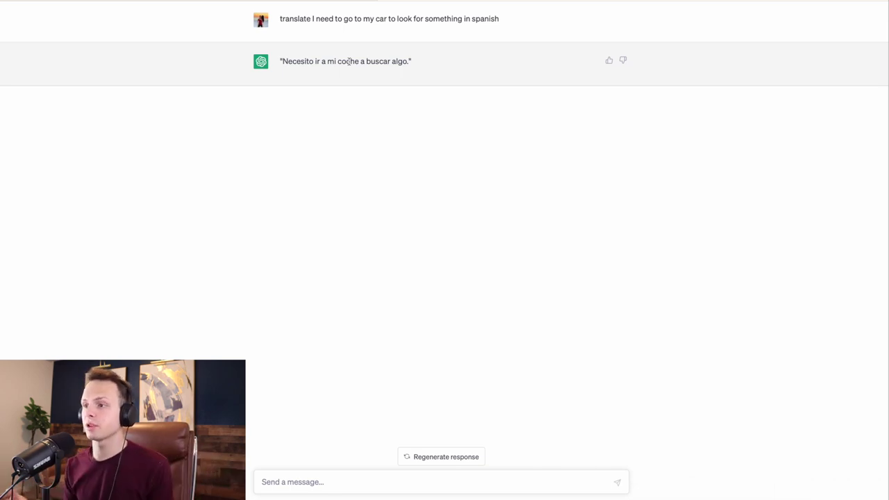
- Send the follow-up 'Explain that to me' about the translated Spanish sentence
{"action": "left_click", "coordinate": [338, 478]}
{"action": "type", "text": "E"}
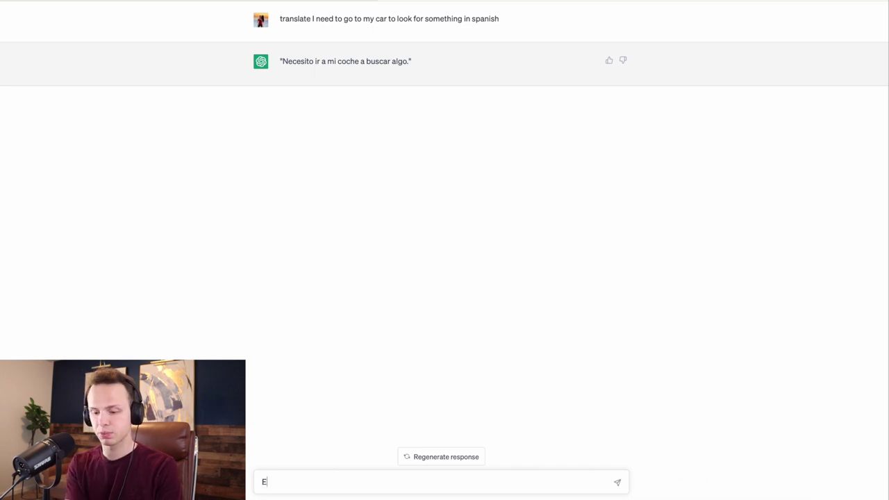
{"action": "type", "text": "dxplain that to me"}
{"action": "key", "text": "Return"}
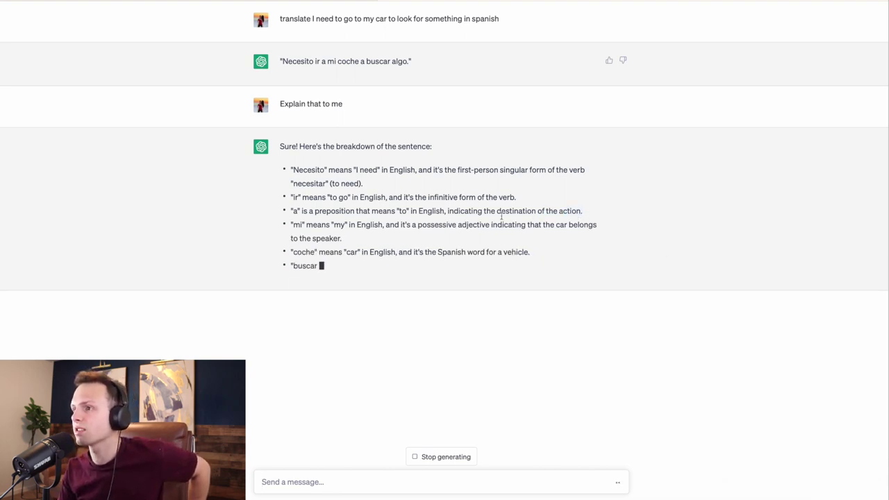
- Highlight the breakdown's notes on ir, a, and mi as the possessive 'my'
{"action": "left_click_drag", "start_coordinate": [379, 211], "coordinate": [311, 211]}
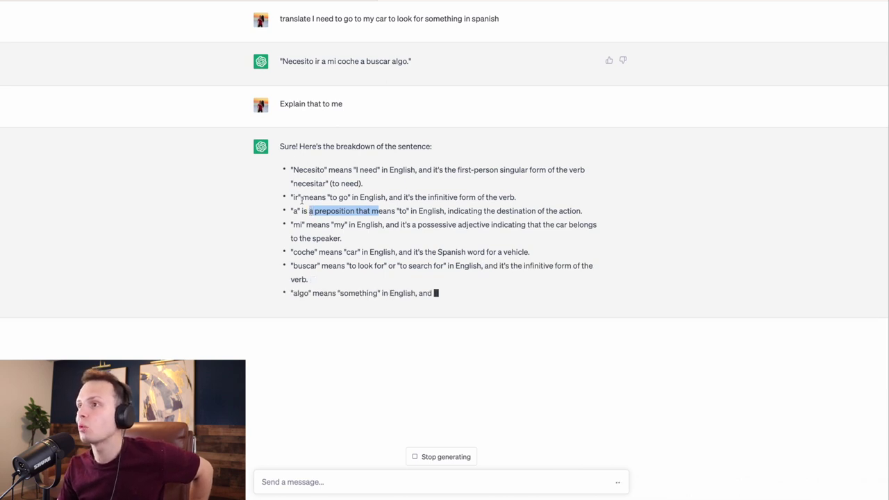
{"action": "double_click", "coordinate": [295, 197]}
{"action": "double_click", "coordinate": [295, 211]}
{"action": "double_click", "coordinate": [297, 225]}
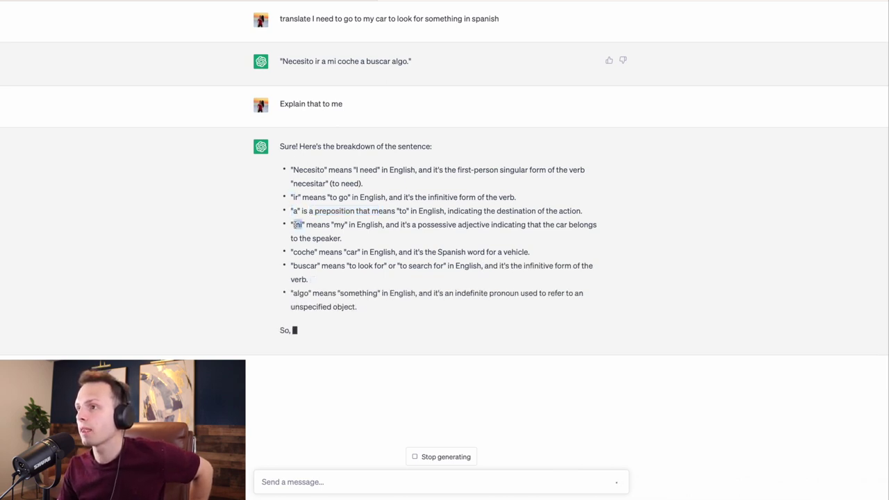
{"action": "double_click", "coordinate": [437, 225]}
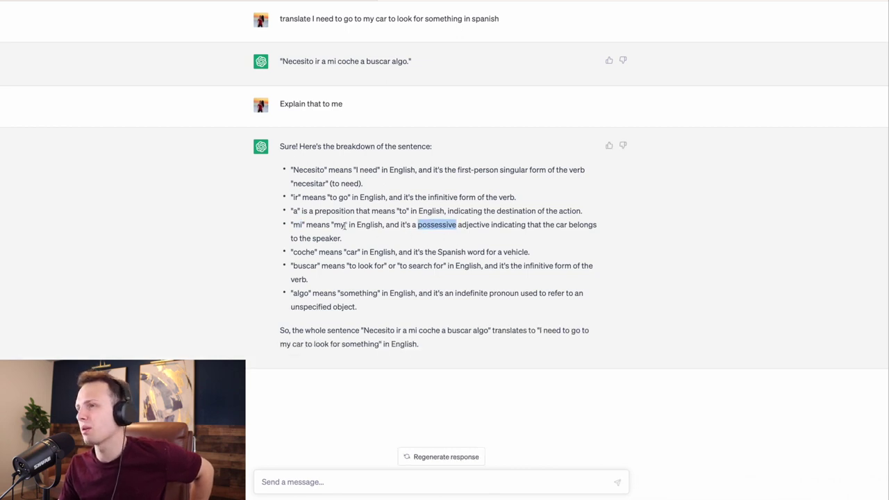
{"action": "left_click_drag", "start_coordinate": [490, 224], "coordinate": [343, 239]}
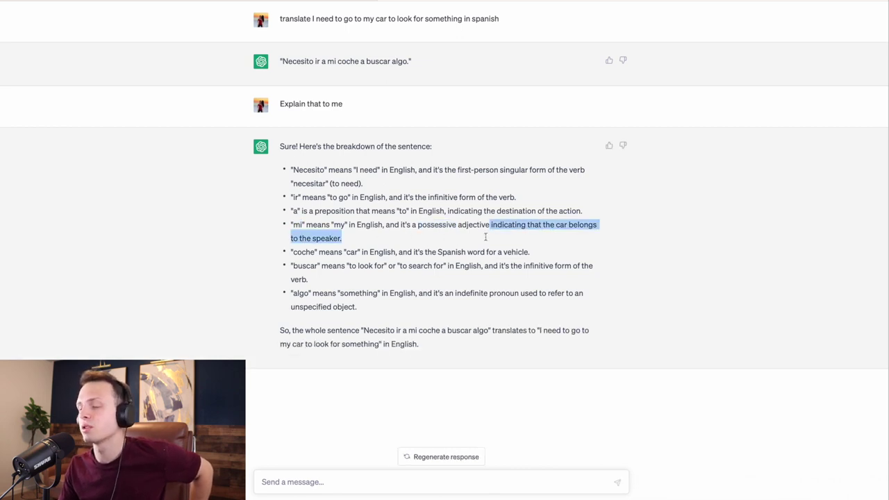
{"action": "double_click", "coordinate": [438, 225]}
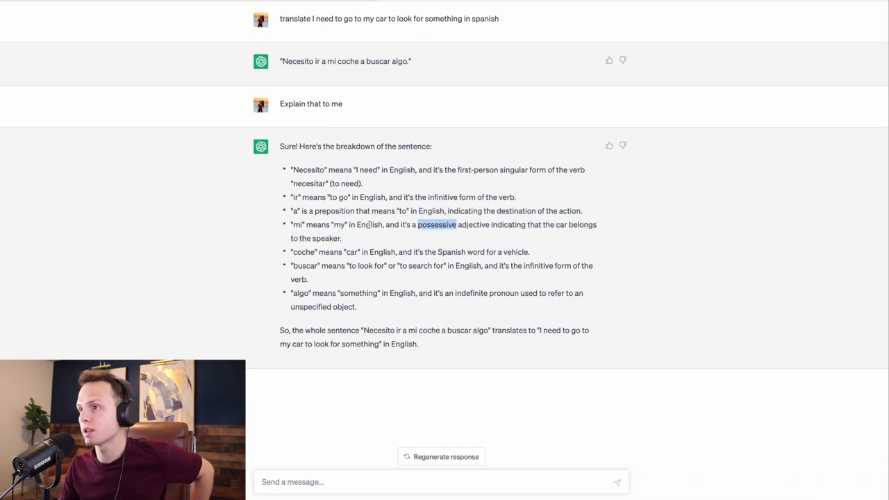
{"action": "left_click", "coordinate": [352, 225]}
{"action": "left_click_drag", "start_coordinate": [355, 224], "coordinate": [294, 225]}
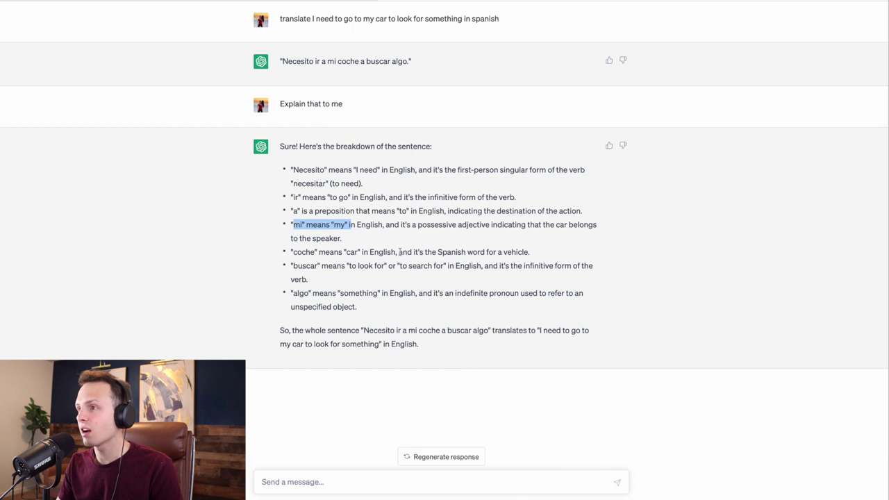
- Highlight the notes on buscar ('to search for') and algo as an indefinite pronoun
{"action": "left_click_drag", "start_coordinate": [399, 266], "coordinate": [447, 267]}
{"action": "double_click", "coordinate": [295, 293]}
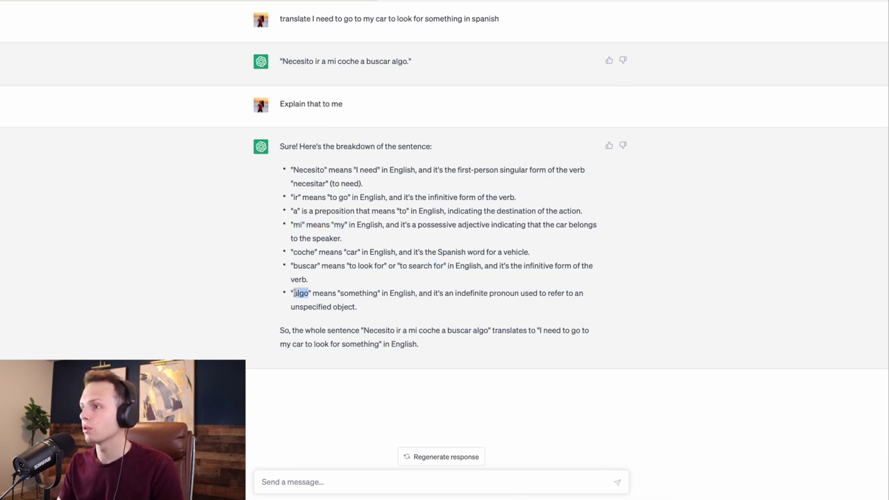
{"action": "double_click", "coordinate": [545, 267]}
{"action": "double_click", "coordinate": [472, 293]}
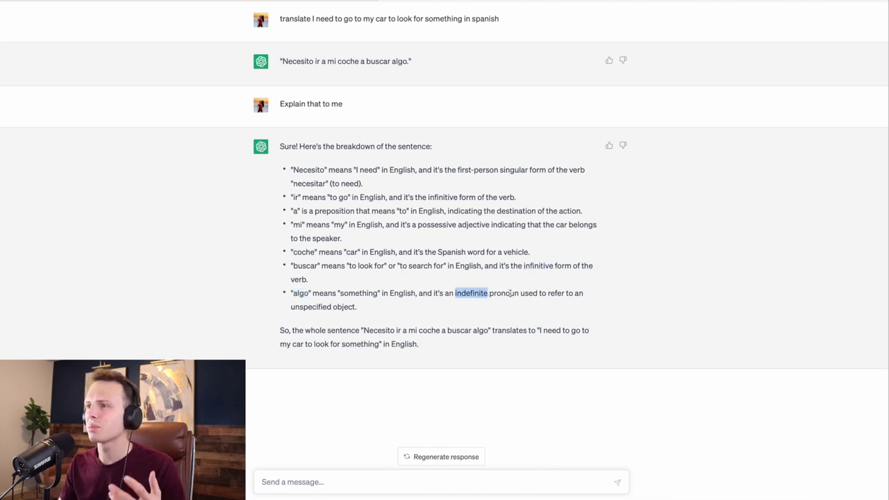
{"action": "left_click", "coordinate": [511, 293]}
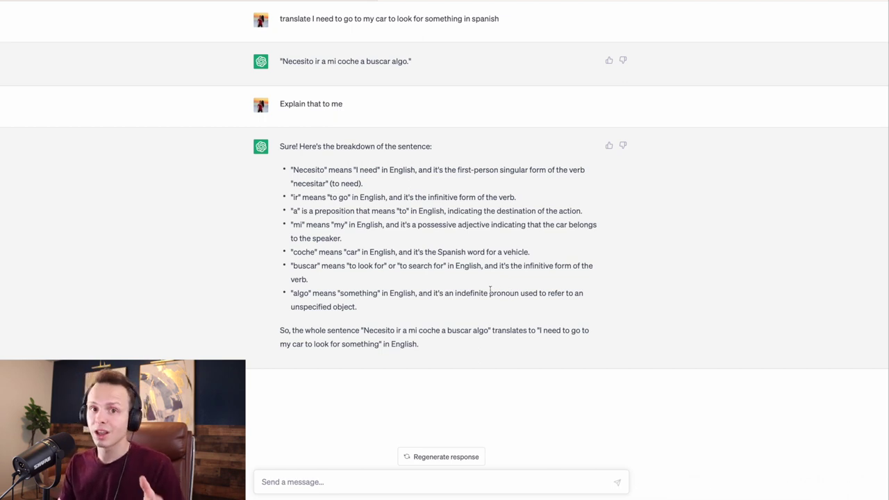
{"action": "left_click_drag", "start_coordinate": [522, 294], "coordinate": [458, 296]}
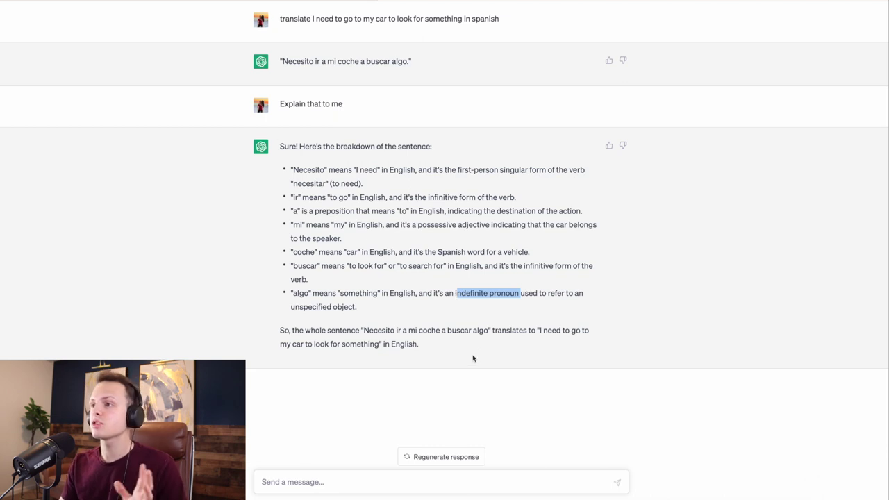
{"action": "left_click_drag", "start_coordinate": [473, 359], "coordinate": [413, 287]}
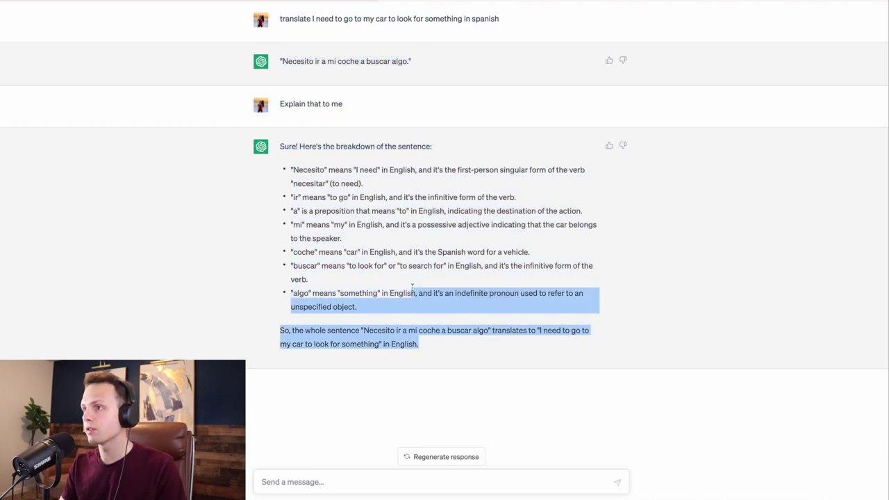
{"action": "left_click", "coordinate": [414, 288]}
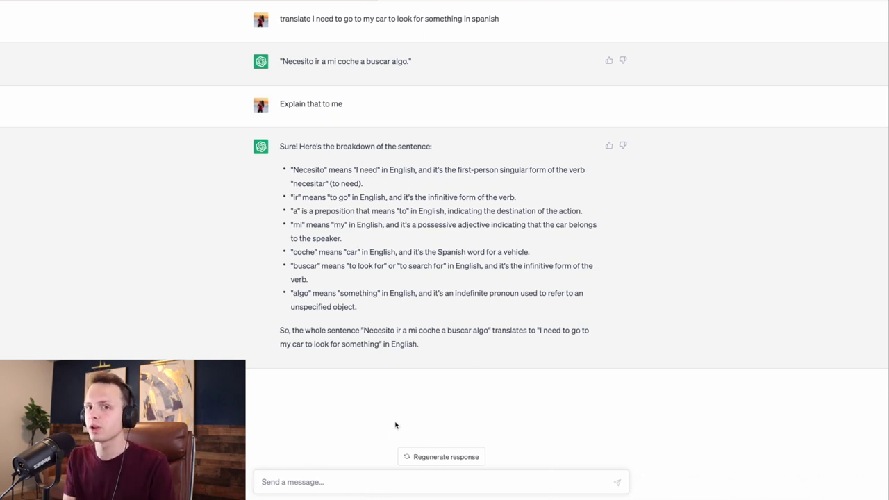
- Request 'Give me a practice exam for the past tense in spanish', resending after a truncated first attempt
{"action": "type", "text": "Gig"}
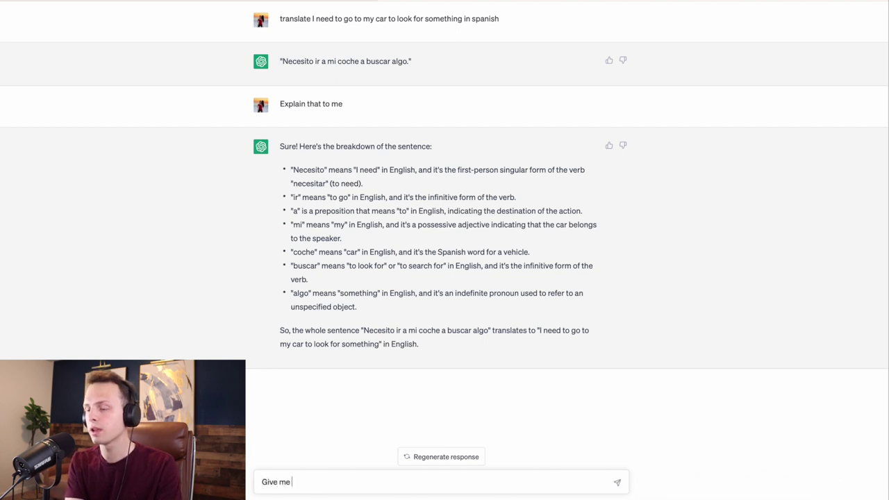
{"action": "type", "text": "e me a spanish practice quiz going over the preterite tense"}
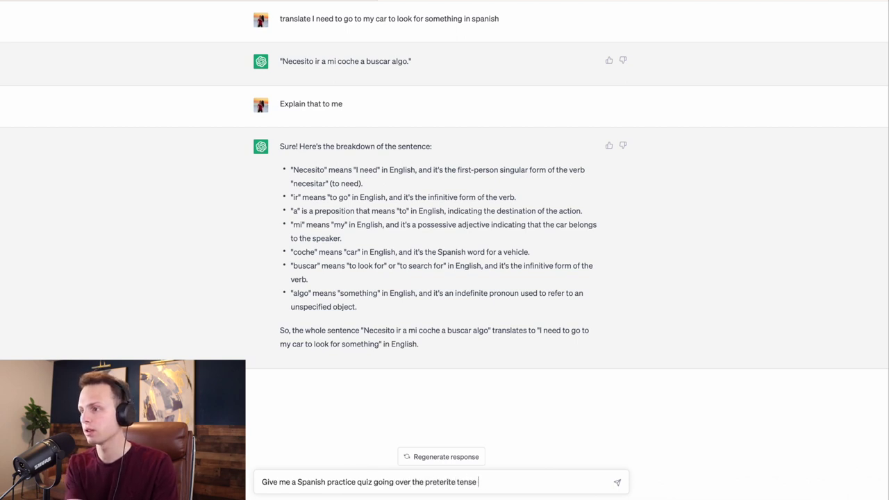
{"action": "key", "text": "Return"}
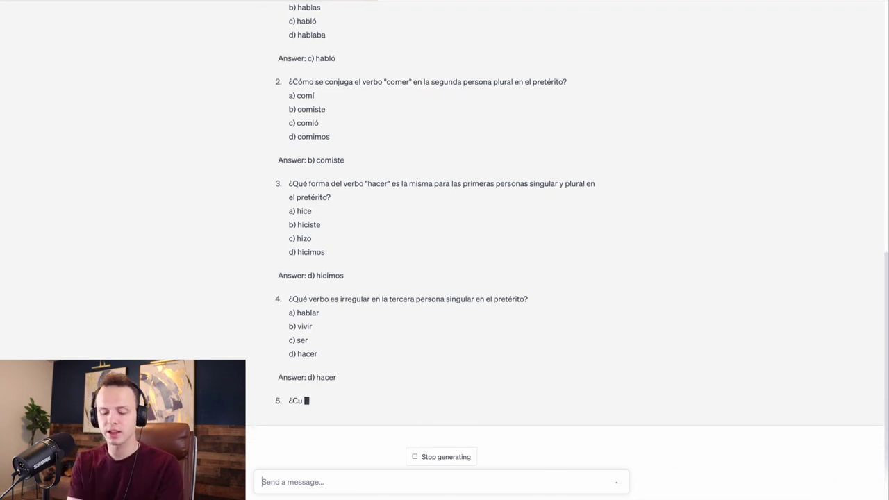
{"action": "type", "text": "Give me a "}
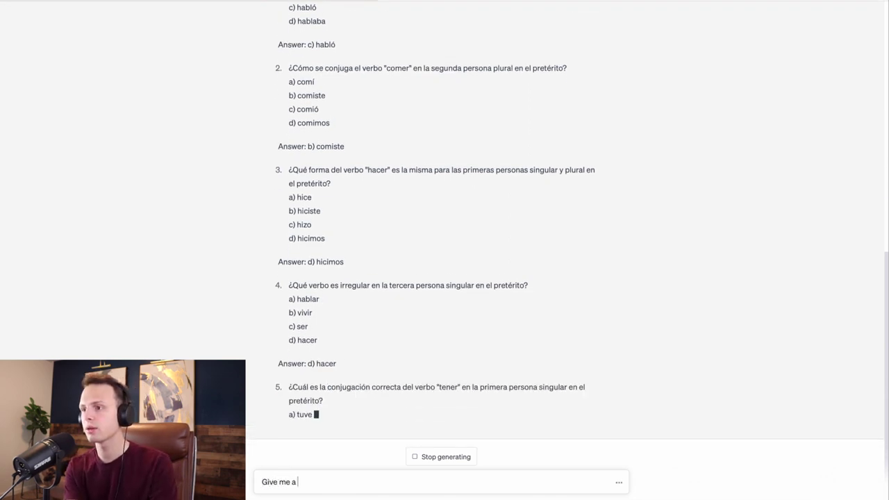
{"action": "type", "text": "practice exam for"}
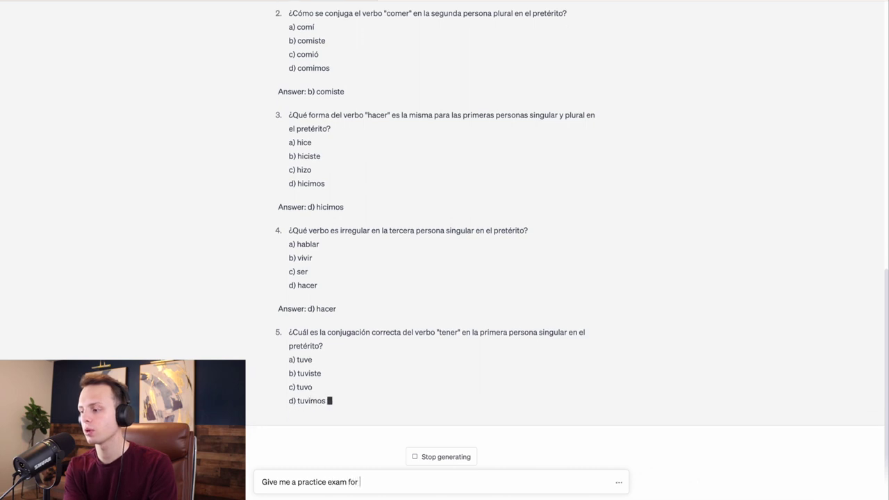
{"action": "type", "text": " the past tense in spanish"}
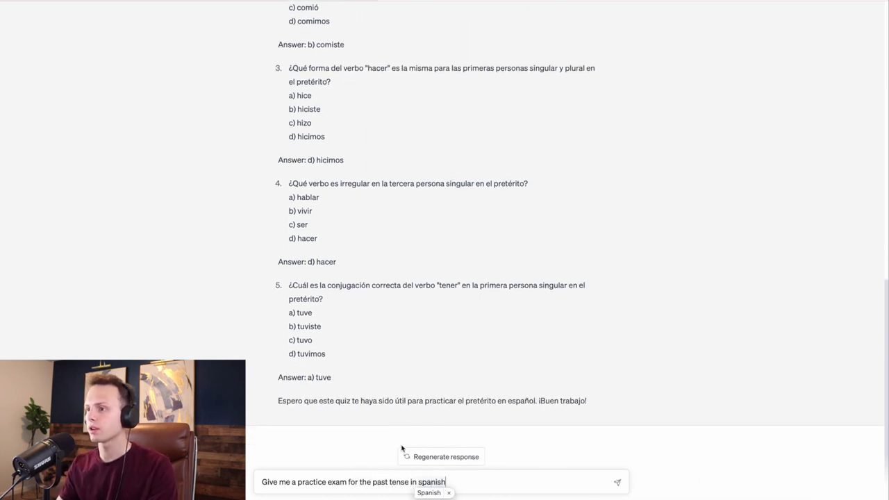
{"action": "key", "text": "Return"}
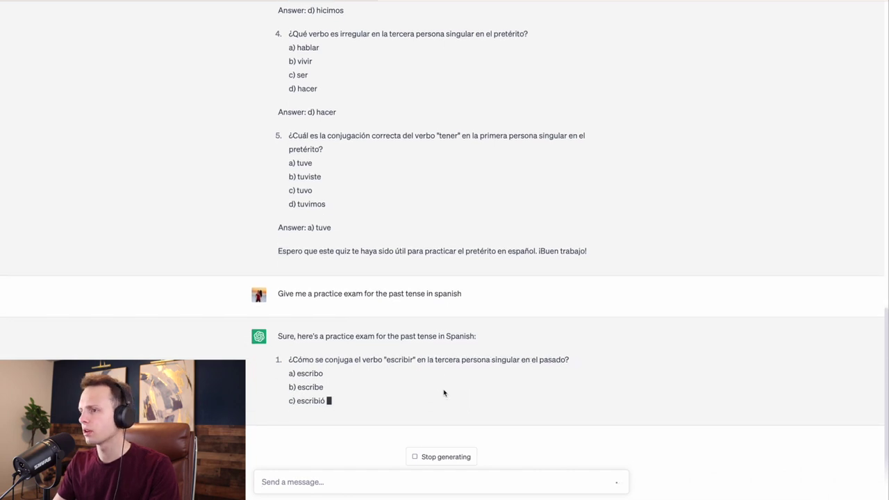
- Stop the practice exam reply and ask for a fill-in-the-blank past-tense exam instead
{"action": "left_click", "coordinate": [439, 457]}
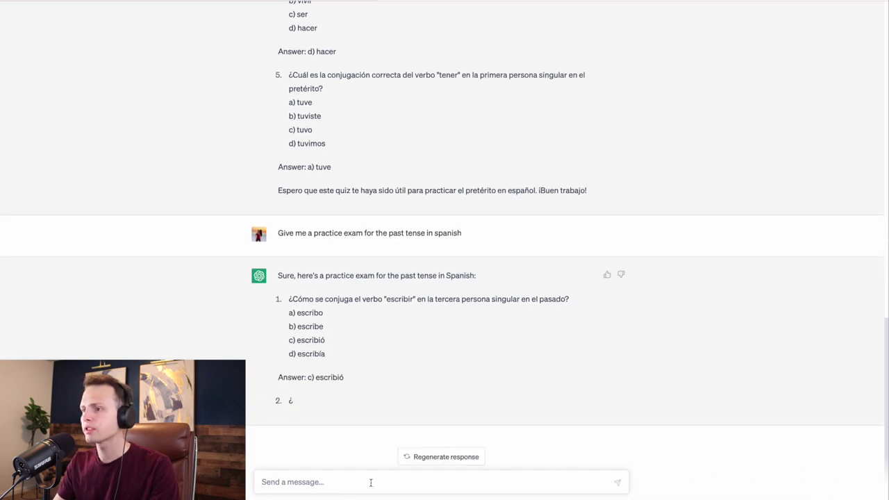
{"action": "left_click", "coordinate": [363, 482]}
{"action": "type", "text": "Give me a f"}
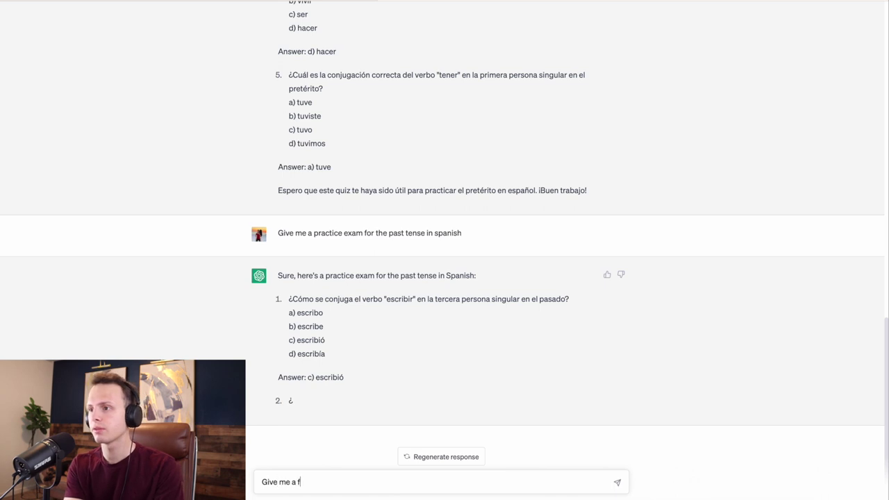
{"action": "type", "text": "ill in the blank exam for the past tense in spanish"}
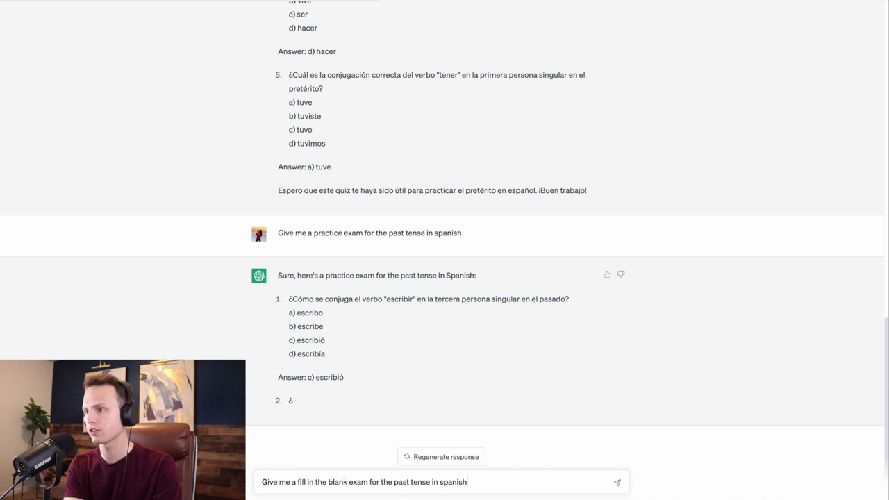
{"action": "key", "text": "Return"}
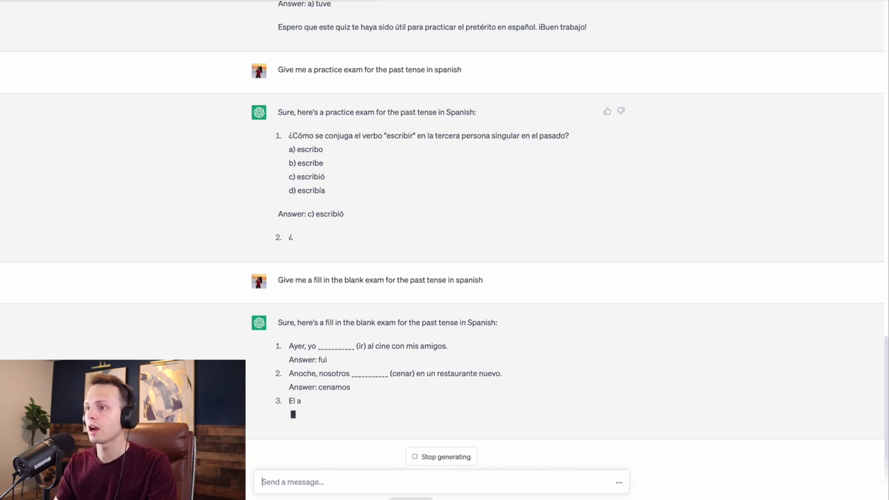
- Re-request the exam by reusing the reply's intro line plus 'without the answers'
{"action": "left_click", "coordinate": [424, 458]}
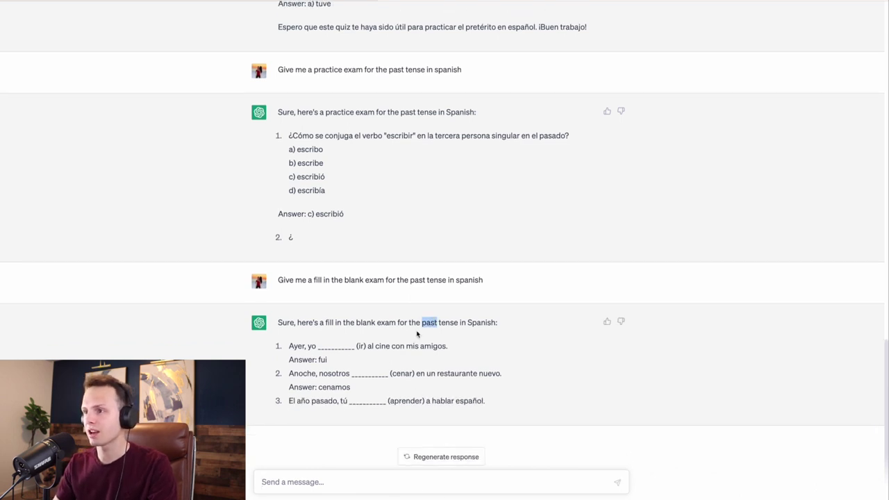
{"action": "triple_click", "coordinate": [414, 325]}
{"action": "key", "text": "ctrl+c"}
{"action": "left_click", "coordinate": [321, 487]}
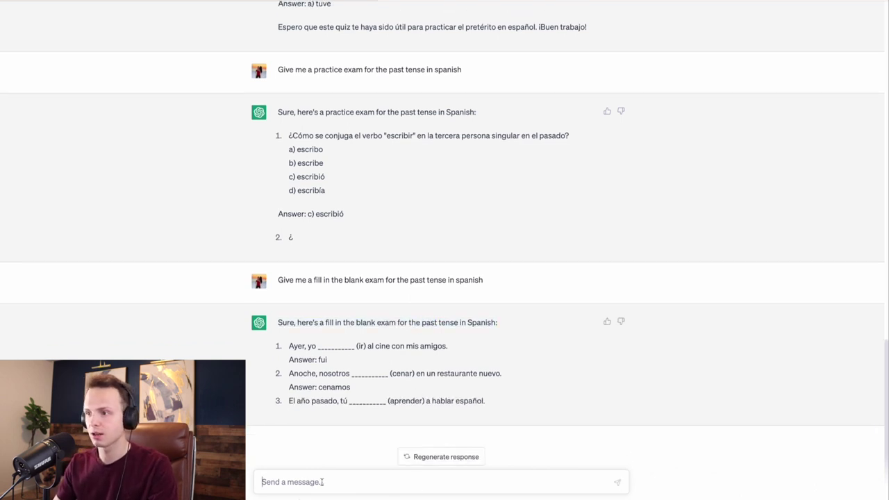
{"action": "key", "text": "ctrl+v"}
{"action": "key", "text": "BackSpace"}
{"action": "key", "text": "BackSpace"}
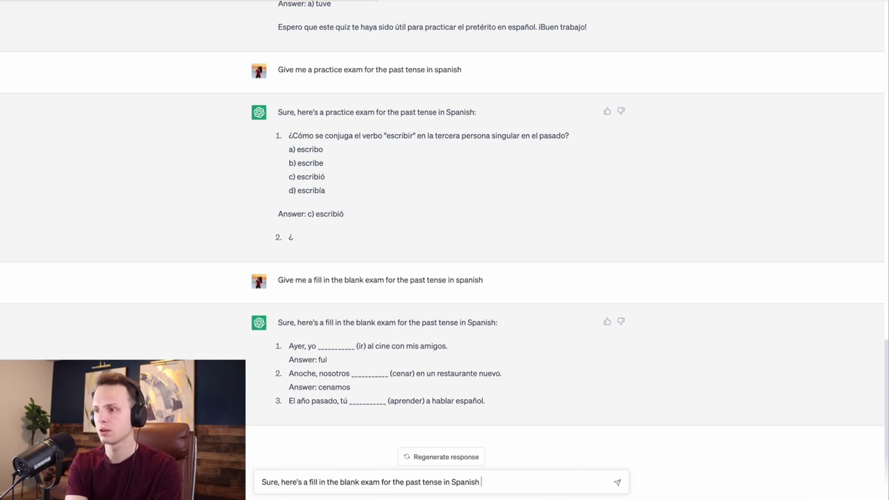
{"action": "type", "text": "uw=="}
{"action": "key", "text": "BackSpace"}
{"action": "key", "text": "BackSpace"}
{"action": "key", "text": "BackSpace"}
{"action": "key", "text": "BackSpace"}
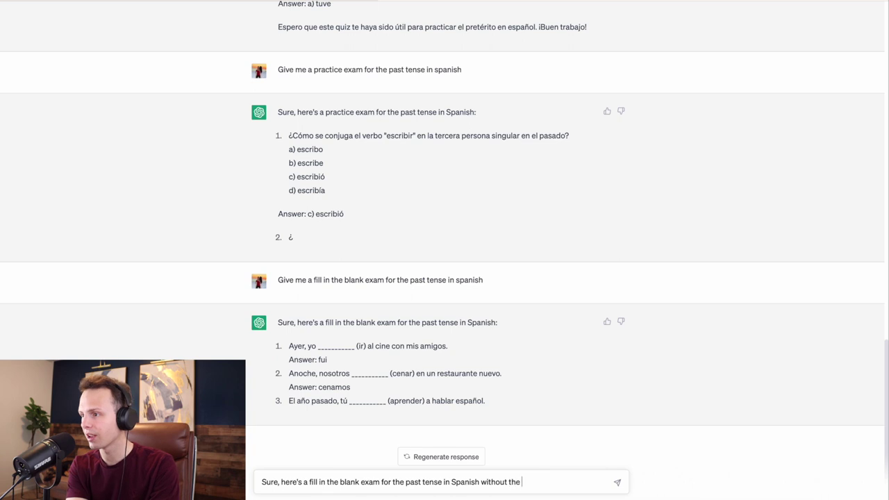
{"action": "type", "text": "ers"}
{"action": "key", "text": "Return"}
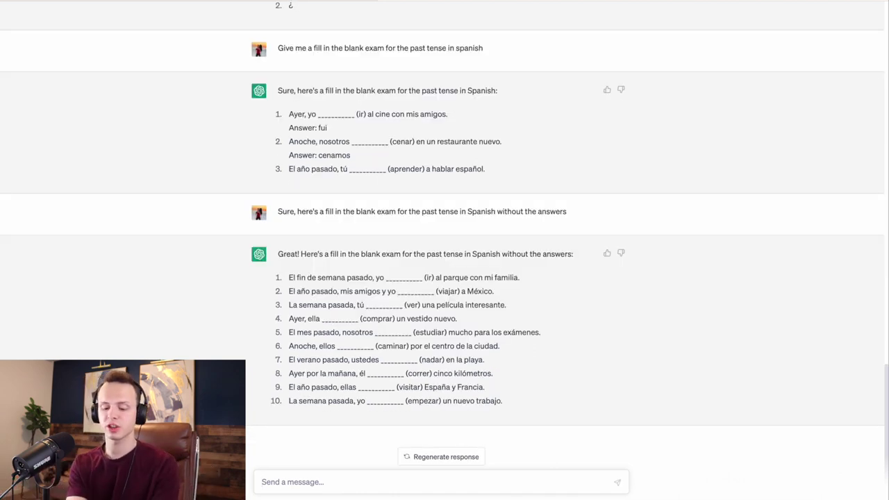
- Ask 'Give me the answers to those problems' and stop once items 1–6 (fui to caminaron) appear
{"action": "type", "text": "Give me the"}
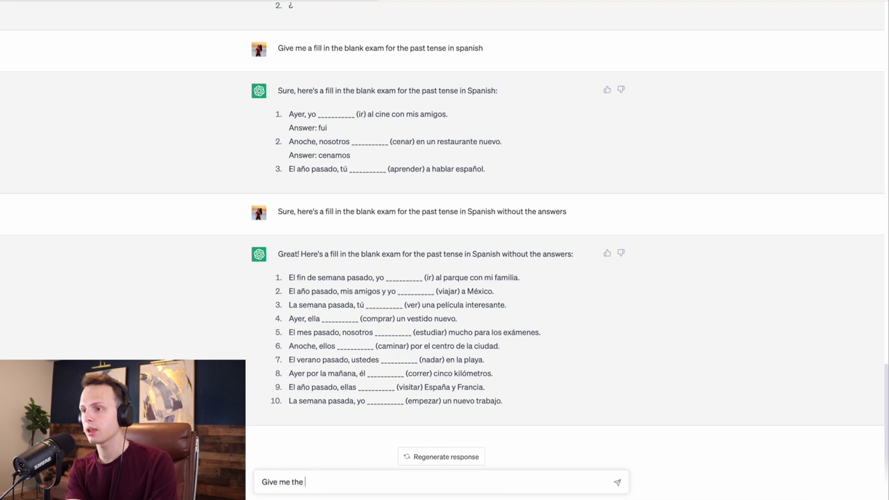
{"action": "type", "text": " answers to th"}
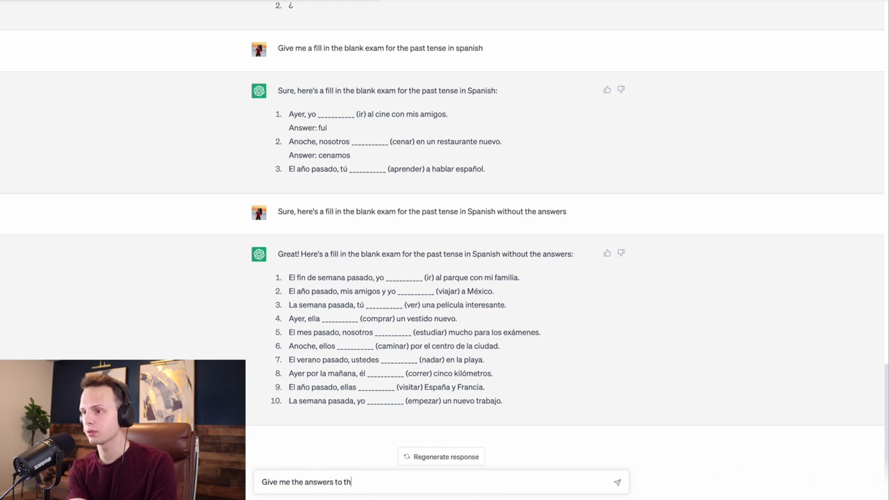
{"action": "type", "text": "eose problems"}
{"action": "key", "text": "Return"}
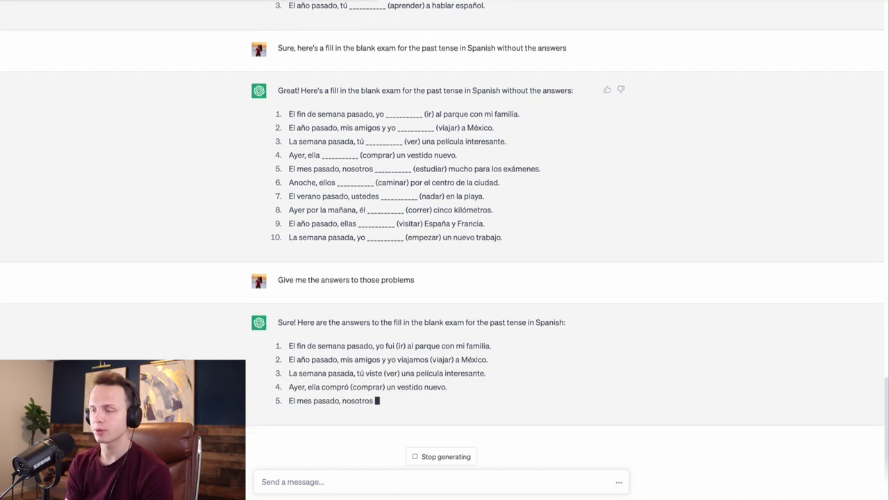
{"action": "left_click", "coordinate": [448, 458]}
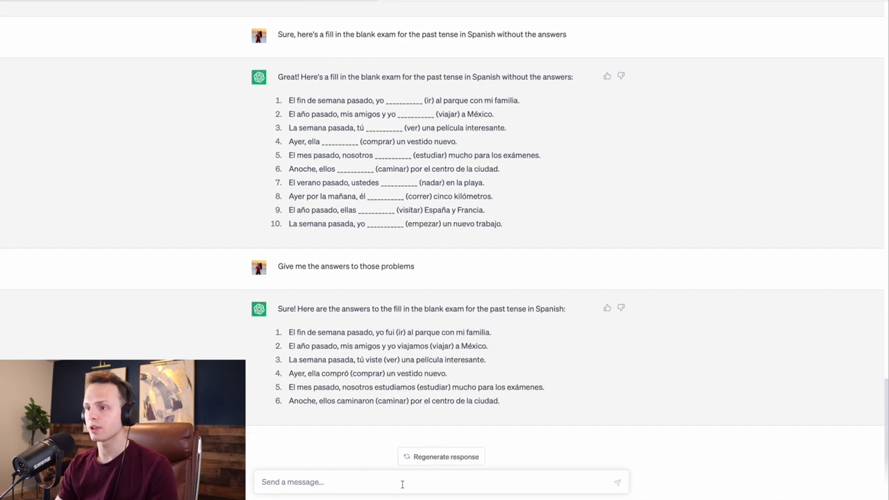
{"action": "left_click", "coordinate": [417, 485]}
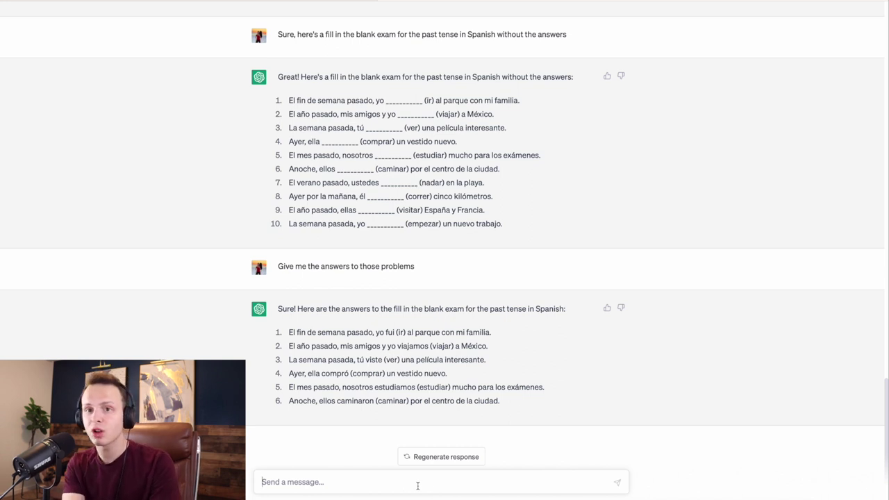
- Ask which Spanish phrases help get by on a Costa Rica vacation, receiving 18 travel phrases
{"action": "type", "text": "I'm going "}
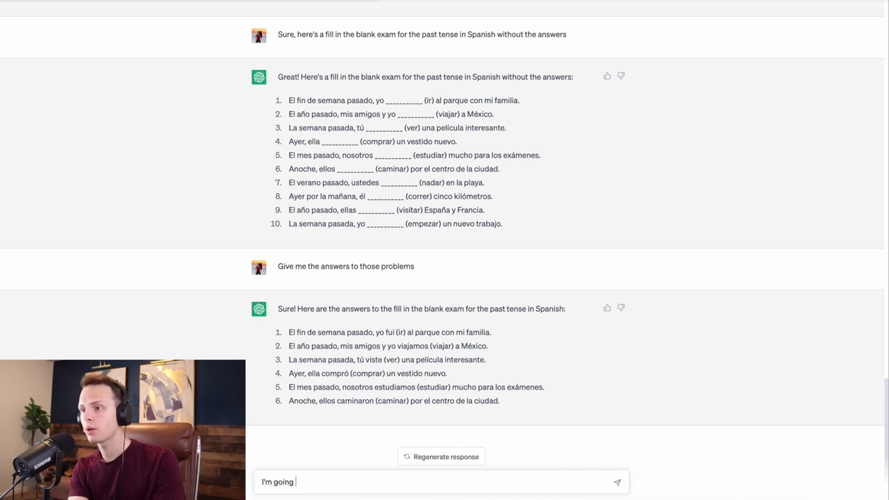
{"action": "type", "text": "on vacation to costa ri"}
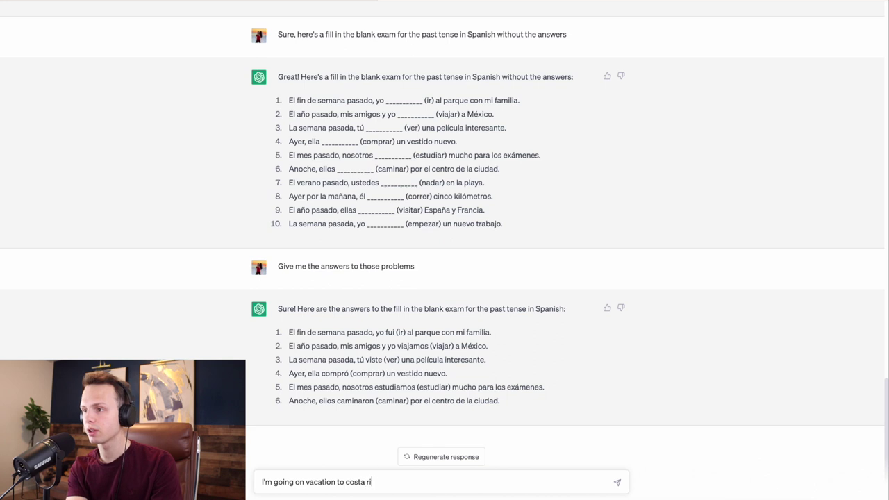
{"action": "type", "text": "ca. What are some of the phrases and vocabulary I"}
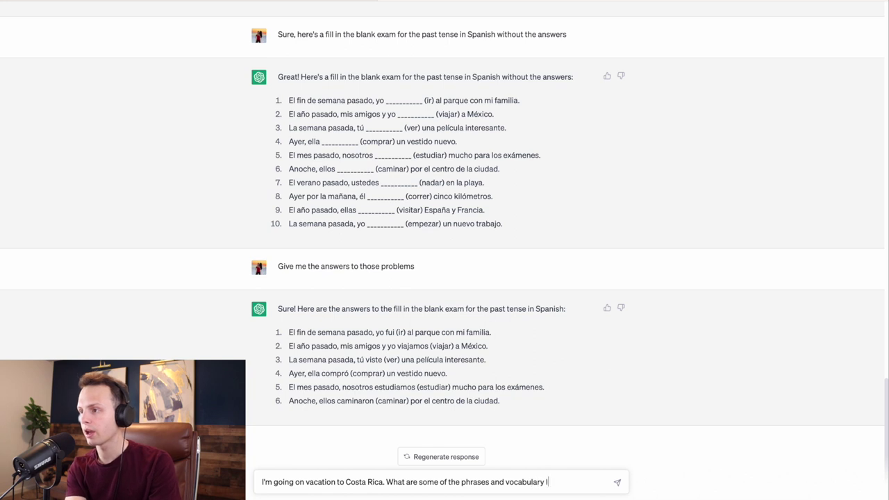
{"action": "type", "text": "anish"}
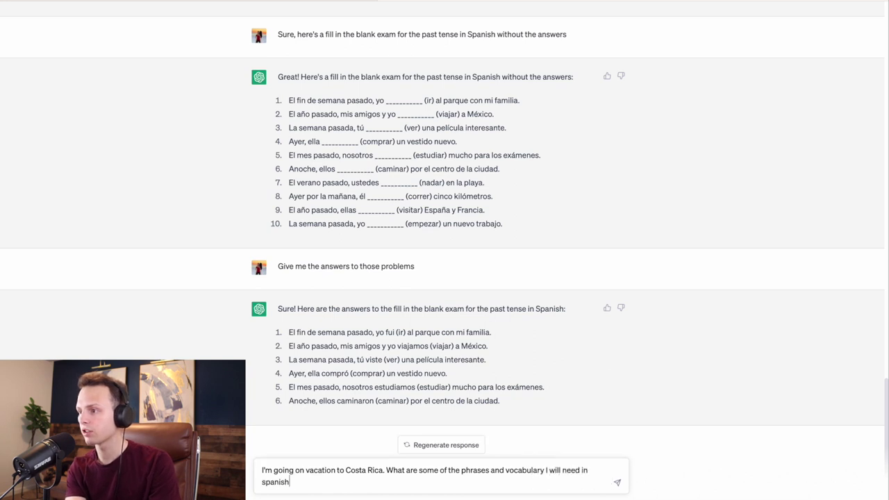
{"action": "type", "text": " irn orde"}
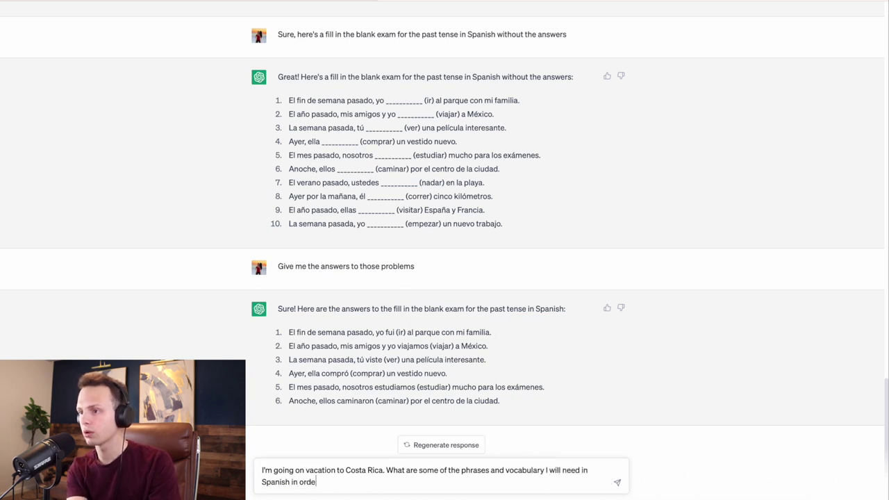
{"action": "type", "text": "r to get by in costa ri"}
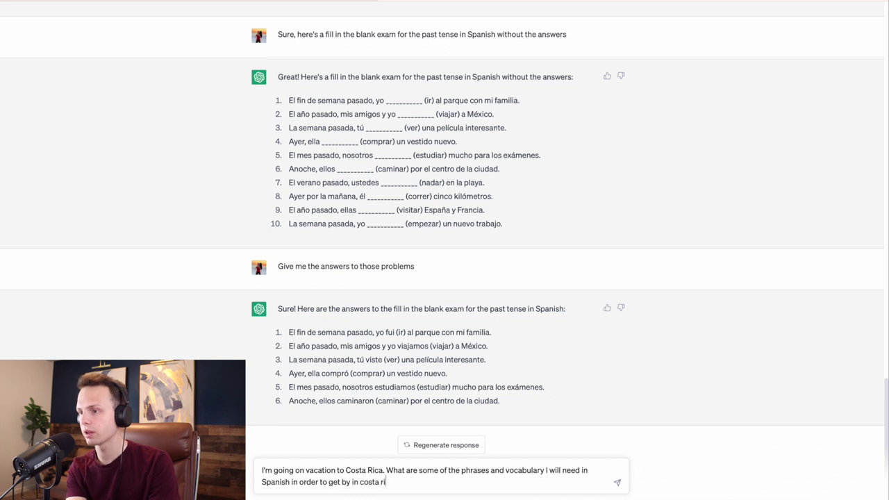
{"action": "type", "text": "ca"}
{"action": "key", "text": "Return"}
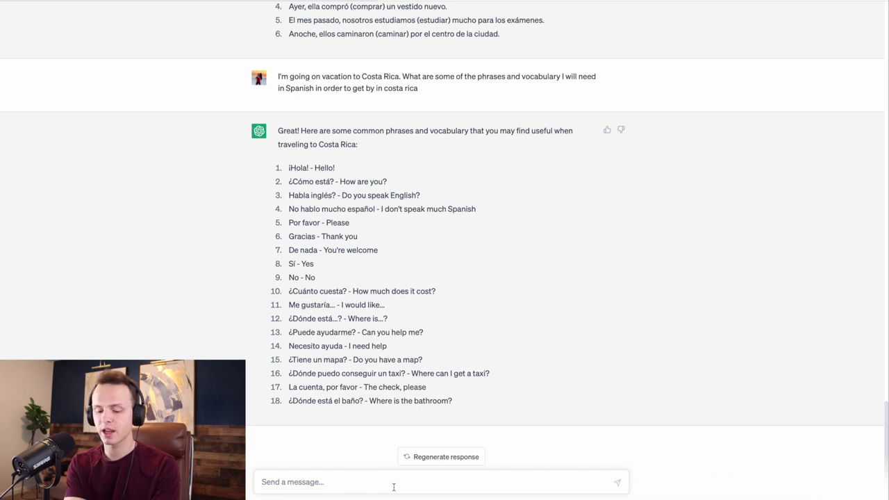
{"action": "type", "text": "I'm getting on an airplane. Give"}
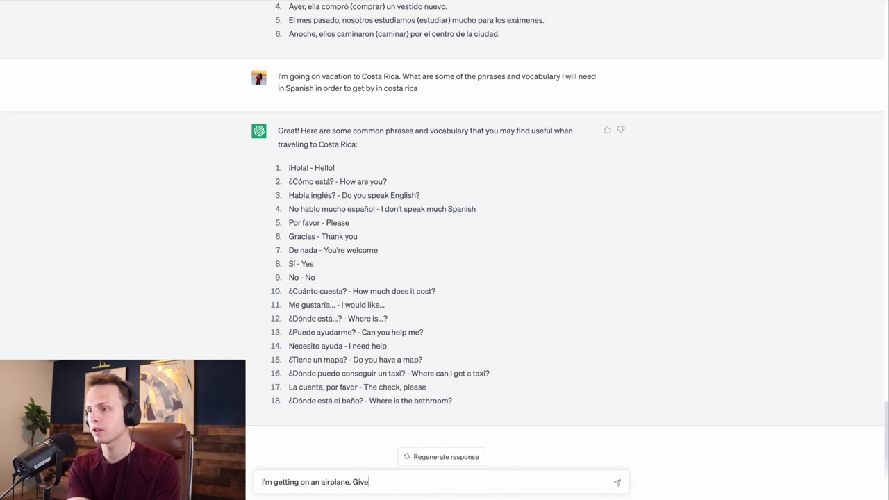
- Ask for Spanish phrases and vocabulary for getting on an airplane, then select the check-in counter phrase
{"action": "type", "text": "phrases and vocabulary "}
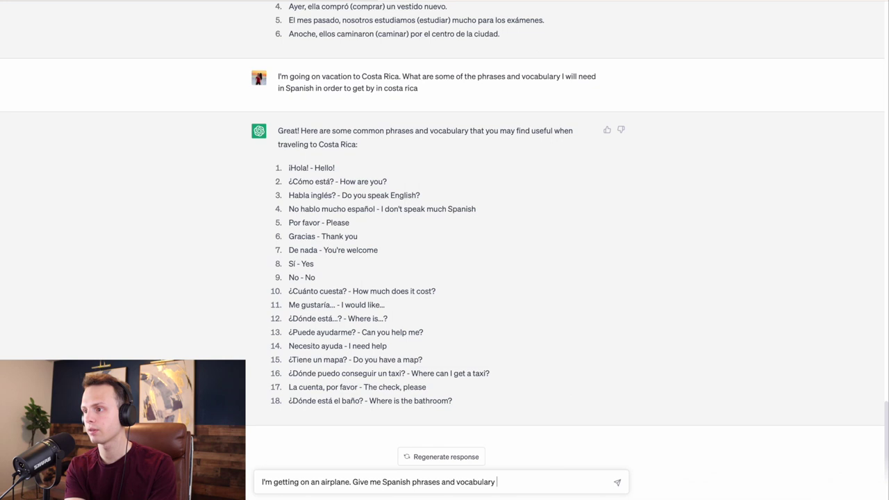
{"action": "type", "text": "for this scenario"}
{"action": "key", "text": "Return"}
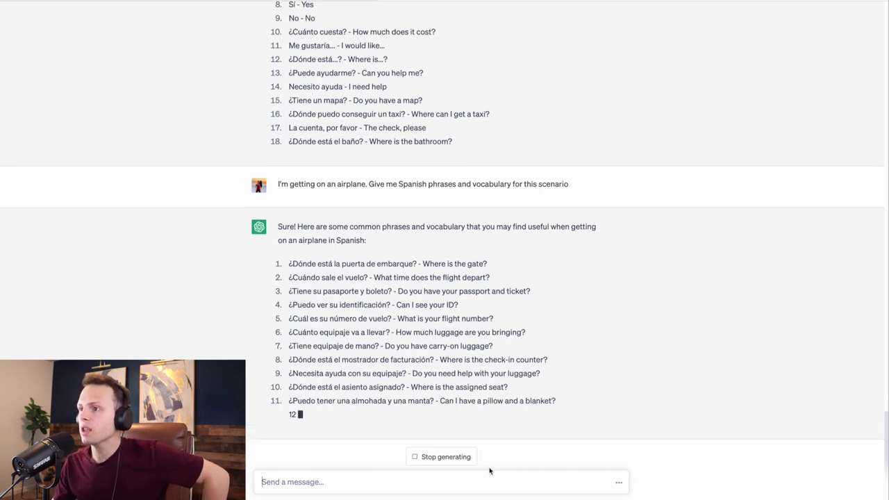
{"action": "left_click_drag", "start_coordinate": [548, 346], "coordinate": [288, 346]}
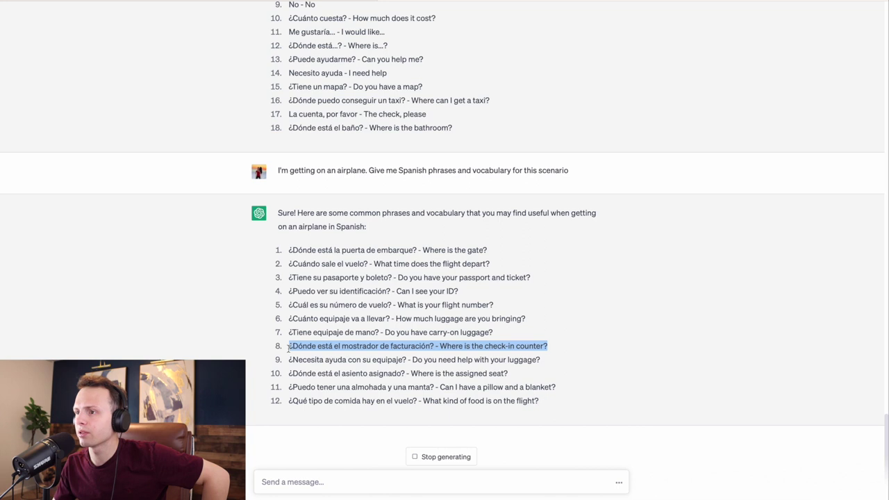
{"action": "left_click", "coordinate": [340, 349]}
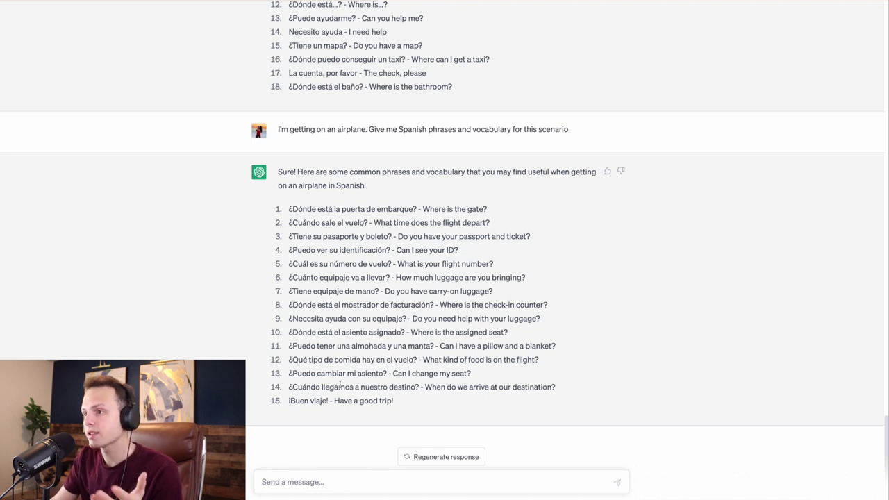
{"action": "left_click_drag", "start_coordinate": [289, 389], "coordinate": [414, 391]}
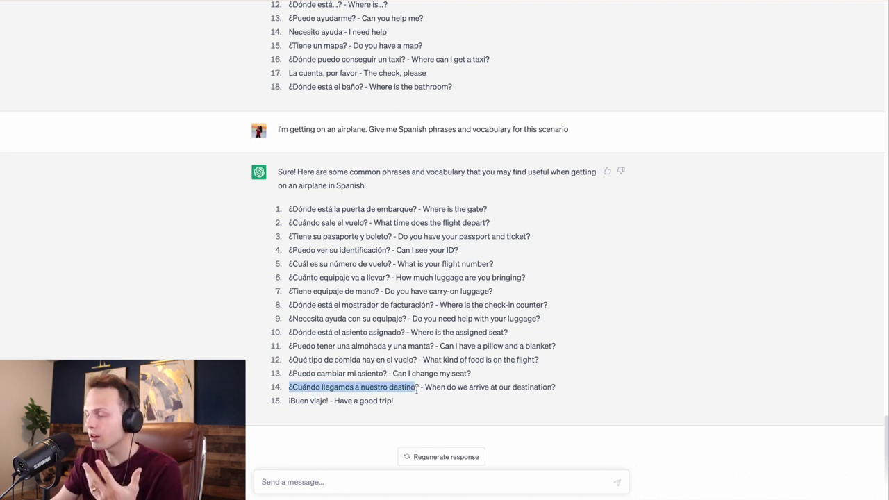
{"action": "left_click", "coordinate": [376, 387]}
{"action": "double_click", "coordinate": [347, 387]}
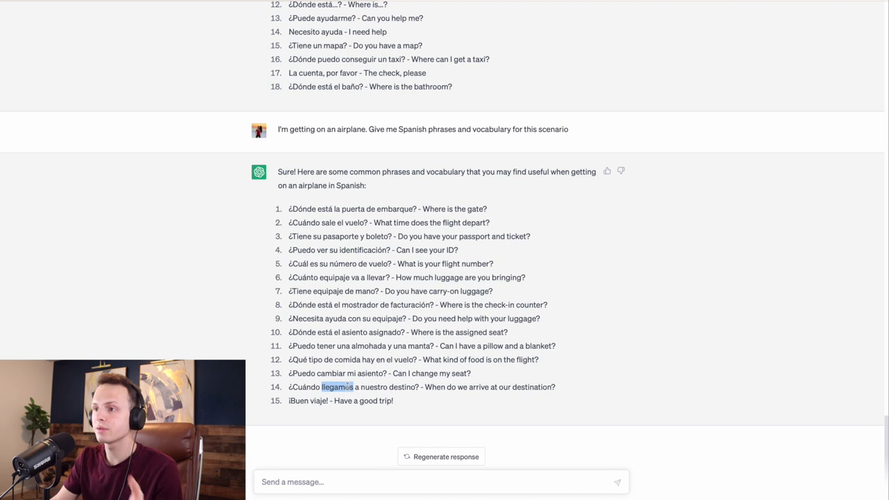
{"action": "double_click", "coordinate": [309, 387]}
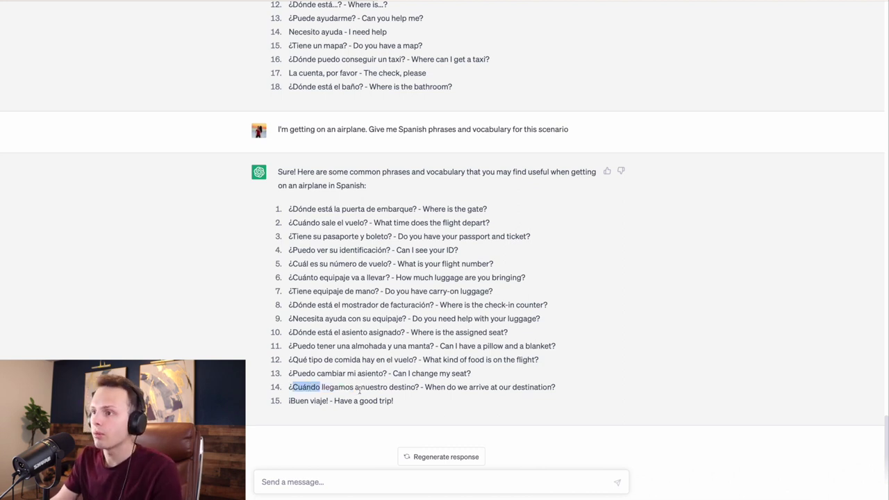
{"action": "double_click", "coordinate": [362, 387]}
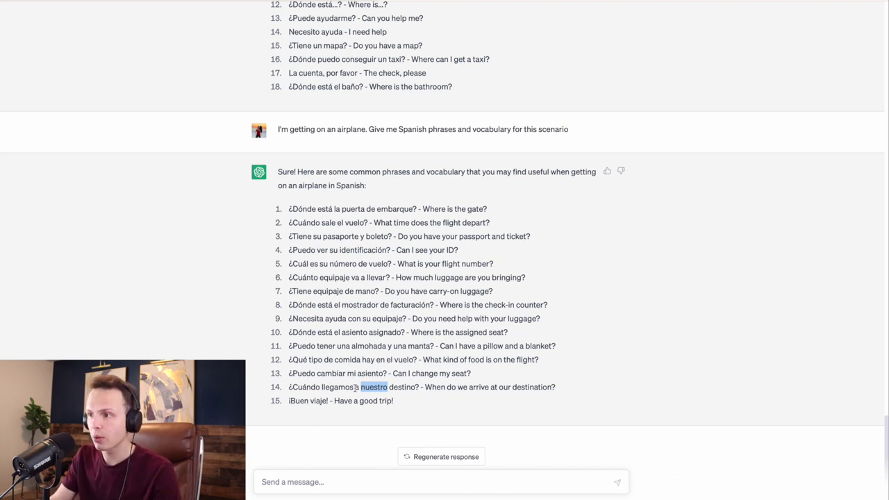
{"action": "left_click", "coordinate": [395, 388]}
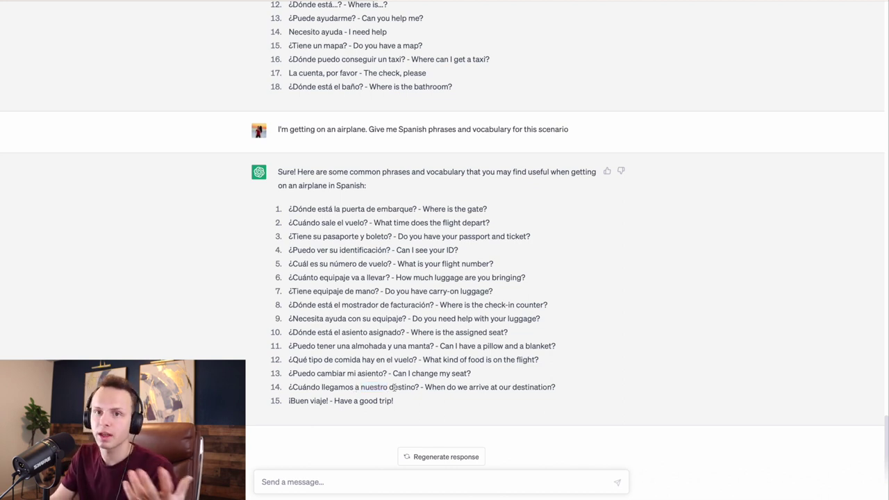
{"action": "double_click", "coordinate": [351, 387]}
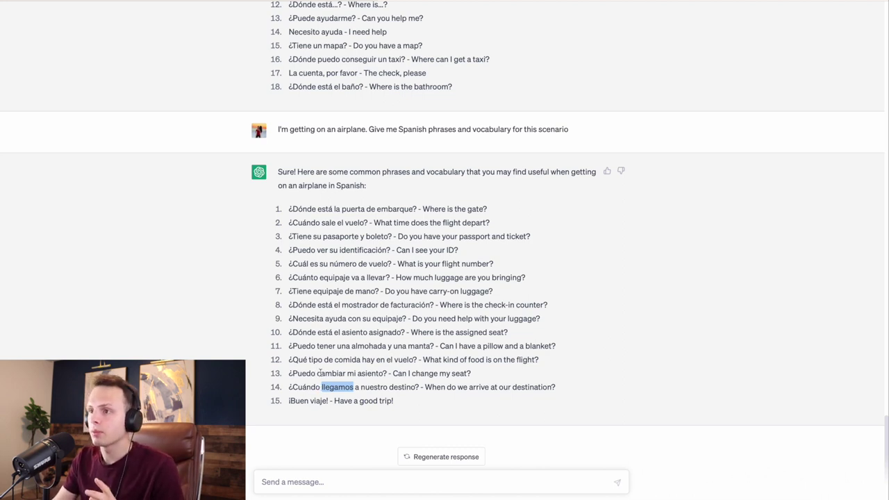
{"action": "left_click_drag", "start_coordinate": [319, 373], "coordinate": [347, 373]}
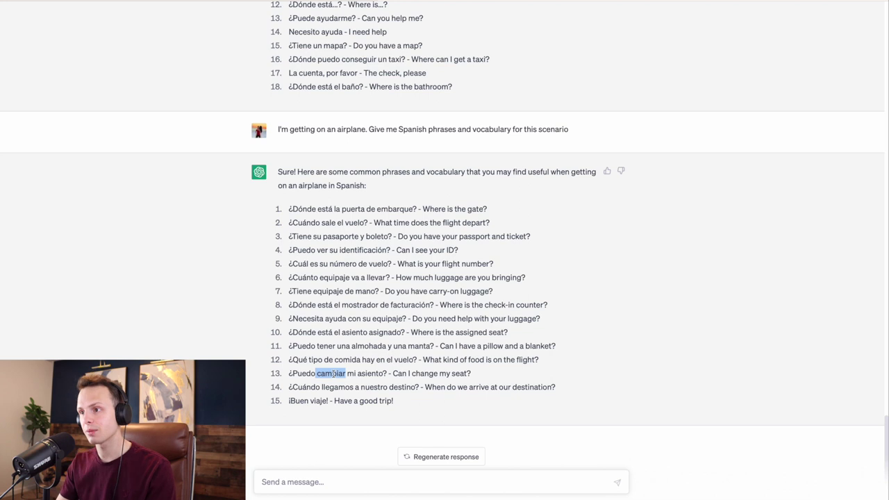
{"action": "left_click", "coordinate": [325, 480]}
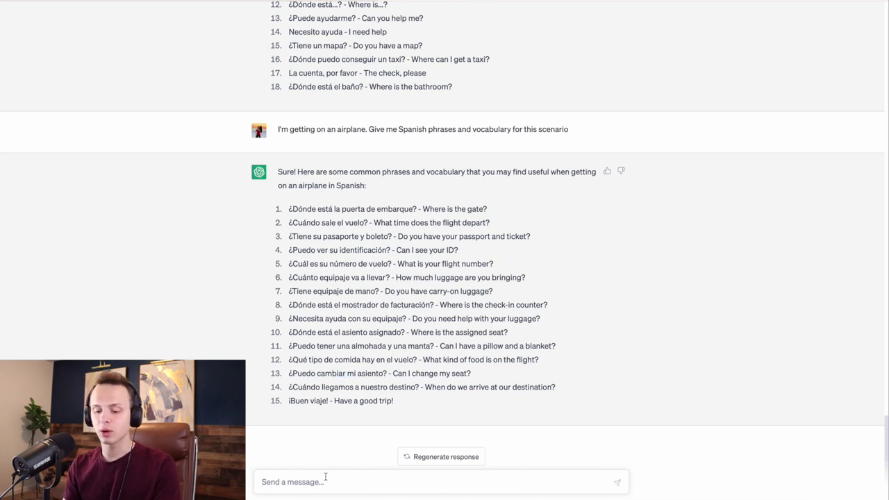
- Submit 'Check my work for Spanish:' with two sentences about changing clothes and a ticket for correction
{"action": "type", "text": "Check my work:"}
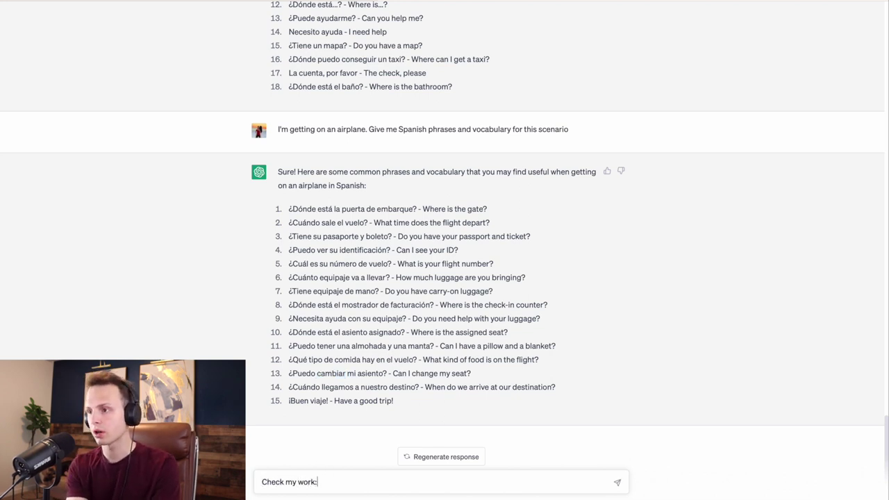
{"action": "type", "text": " or"}
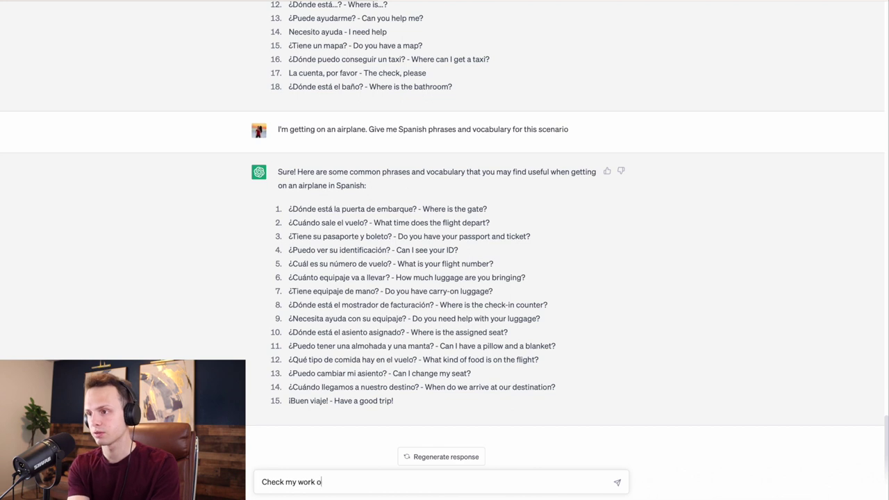
{"action": "type", "text": "r Spanish: "}
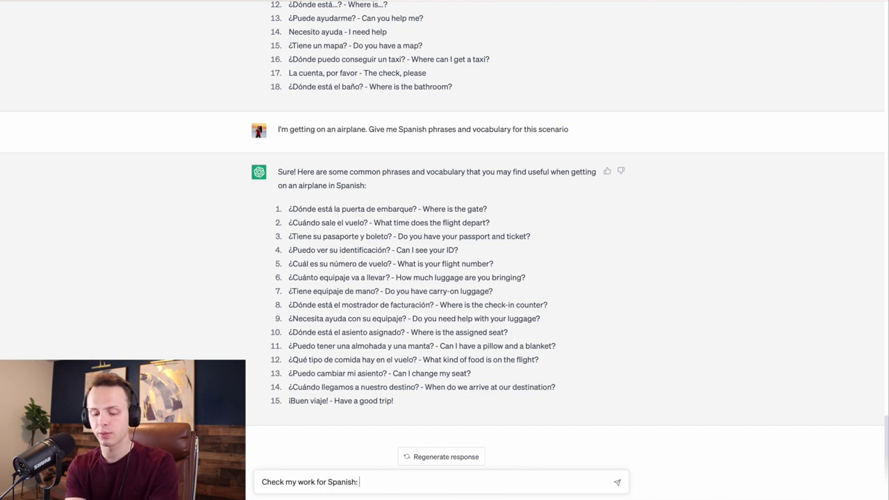
{"action": "type", "text": "1."}
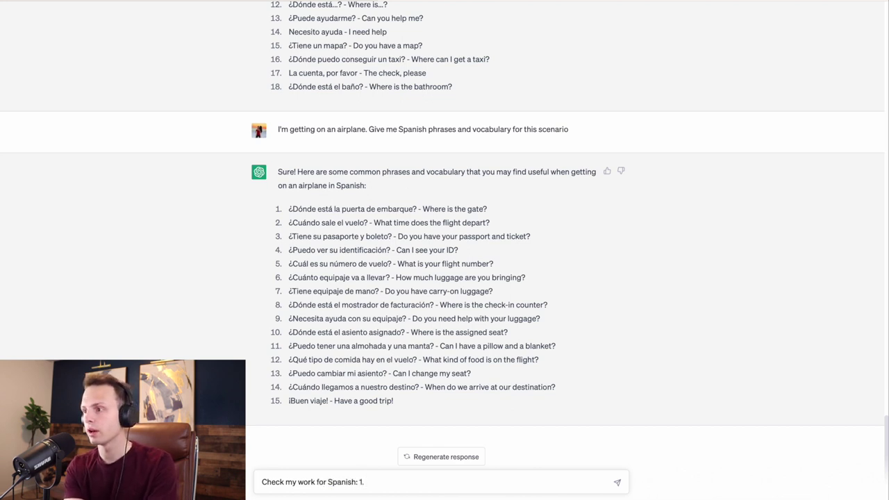
{"action": "type", "text": " Quire vampier m"}
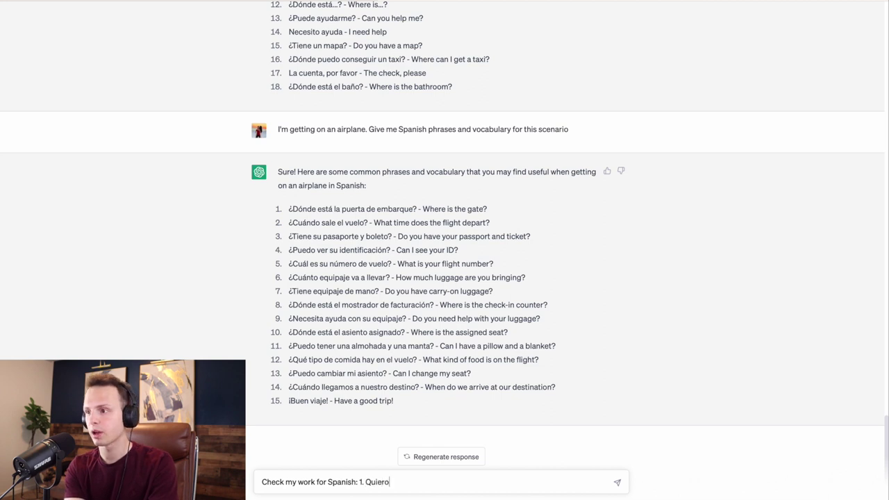
{"action": "key", "text": "BackSpace"}
{"action": "key", "text": "BackSpace"}
{"action": "key", "text": "BackSpace"}
{"action": "key", "text": "BackSpace"}
{"action": "key", "text": "BackSpace"}
{"action": "key", "text": "BackSpace"}
{"action": "key", "text": "BackSpace"}
{"action": "key", "text": "BackSpace"}
{"action": "key", "text": "BackSpace"}
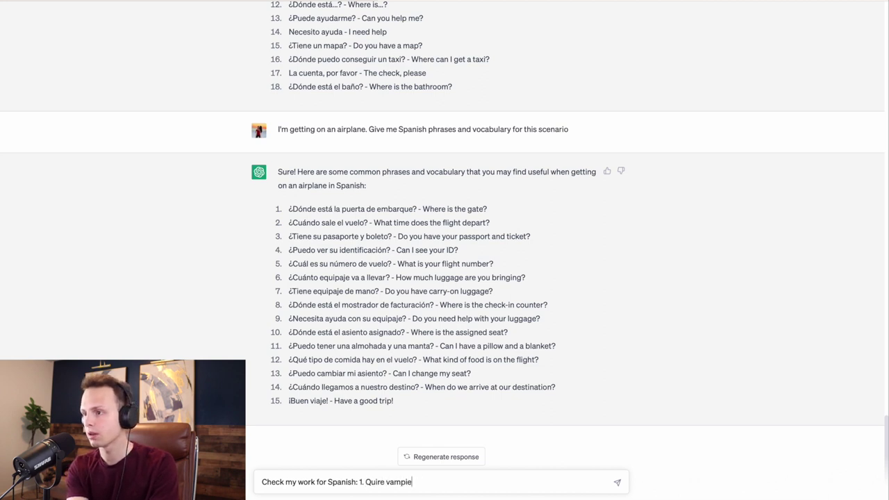
{"action": "type", "text": "camber mi ro"}
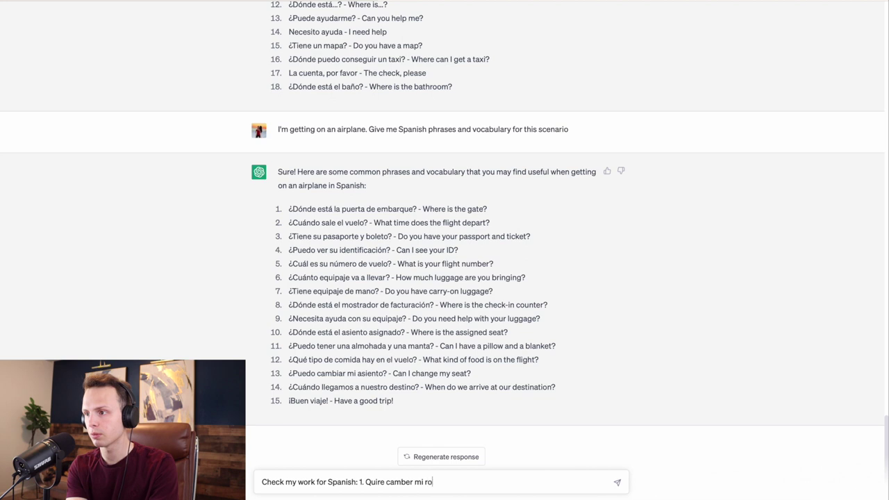
{"action": "type", "text": "pe. 2."}
{"action": "key", "text": "BackSpace"}
{"action": "key", "text": "BackSpace"}
{"action": "key", "text": "BackSpace"}
{"action": "key", "text": "BackSpace"}
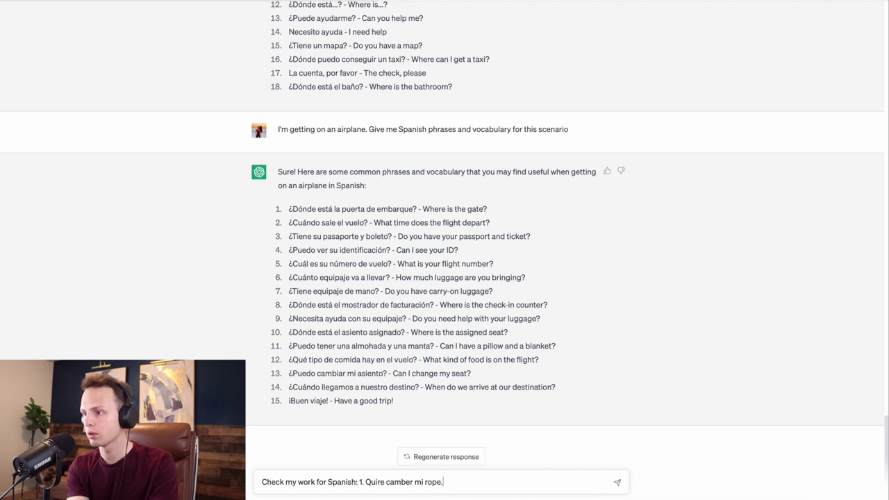
{"action": "type", "text": "."}
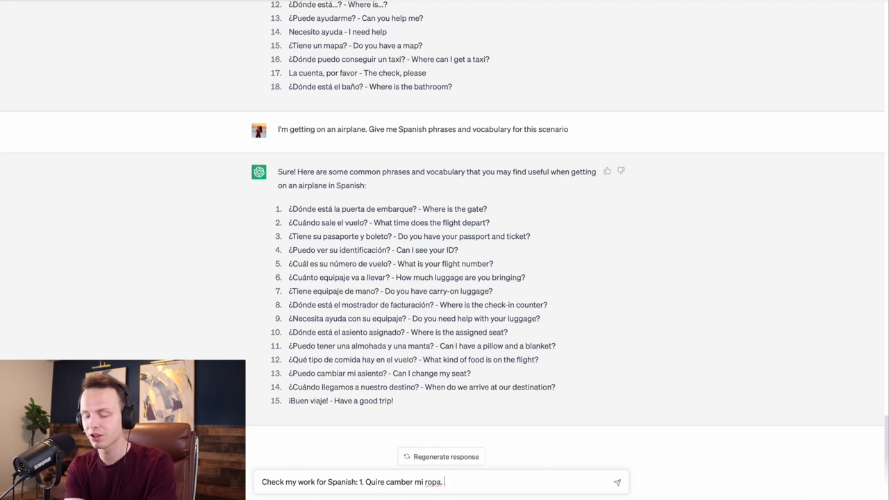
{"action": "key", "text": "BackSpace"}
{"action": "key", "text": "BackSpace"}
{"action": "type", "text": "2."}
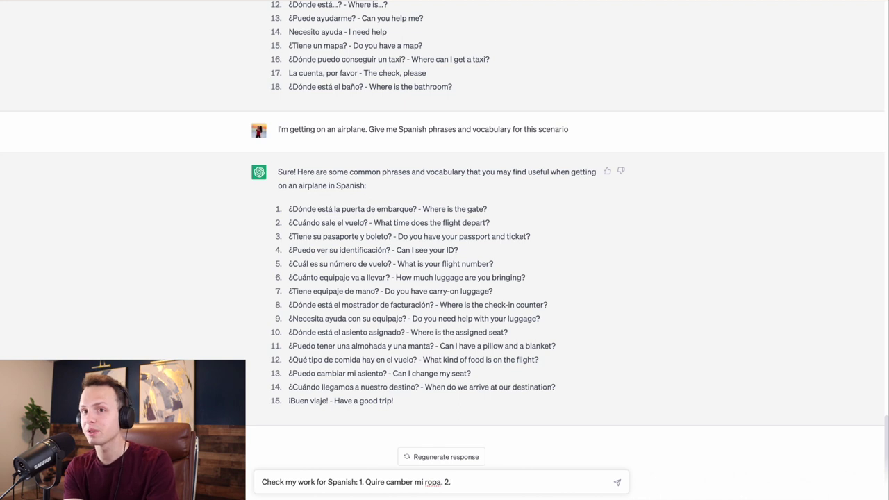
{"action": "key", "text": "ctrl+space"}
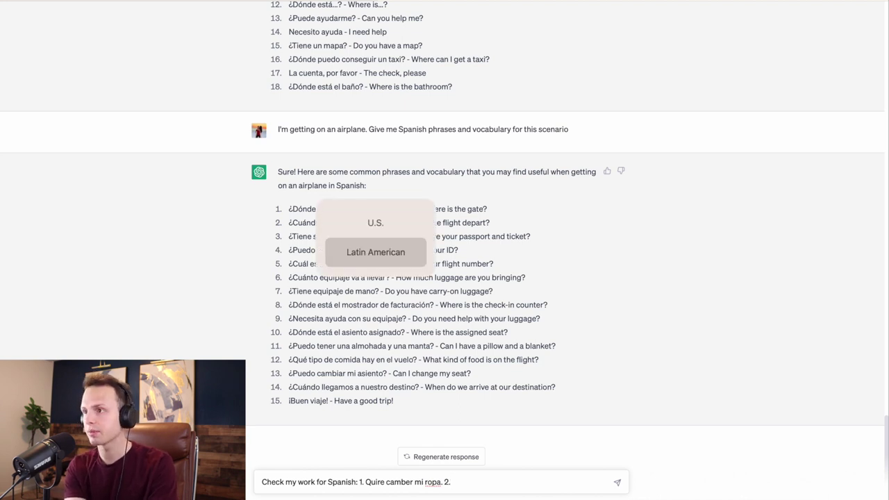
{"action": "type", "text": "ÉL c"}
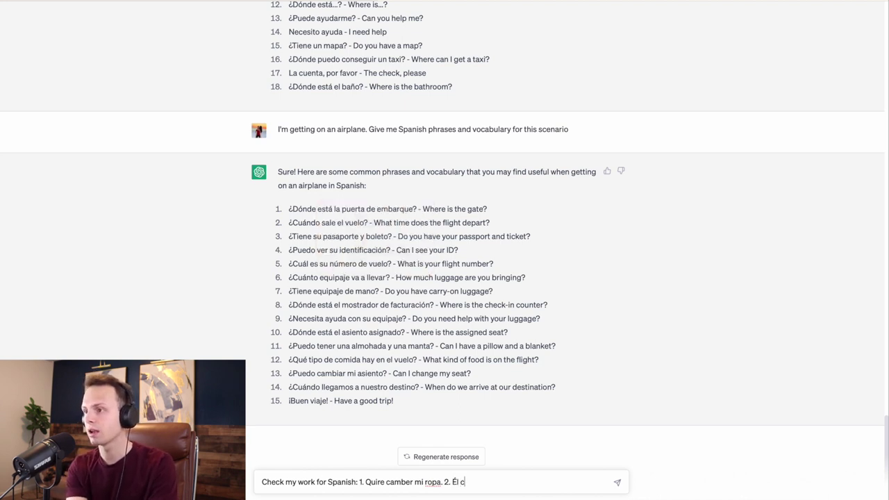
{"action": "type", "text": "ambi"}
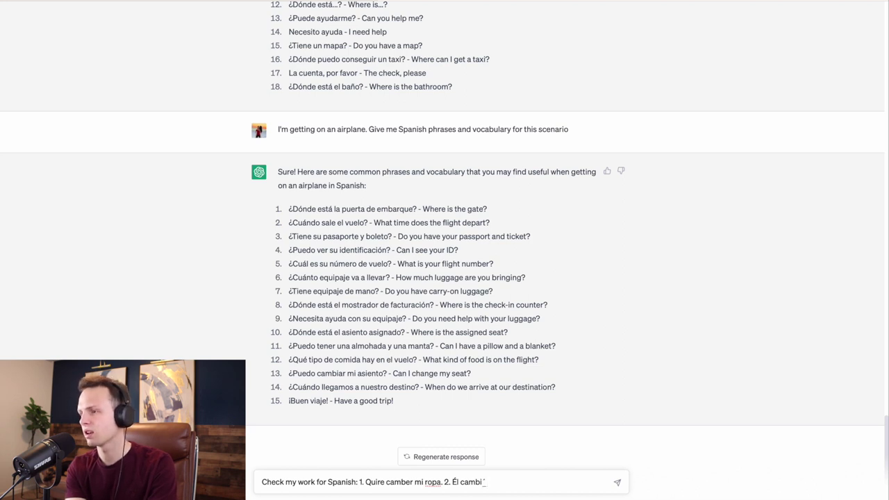
{"action": "type", "text": "aron su"}
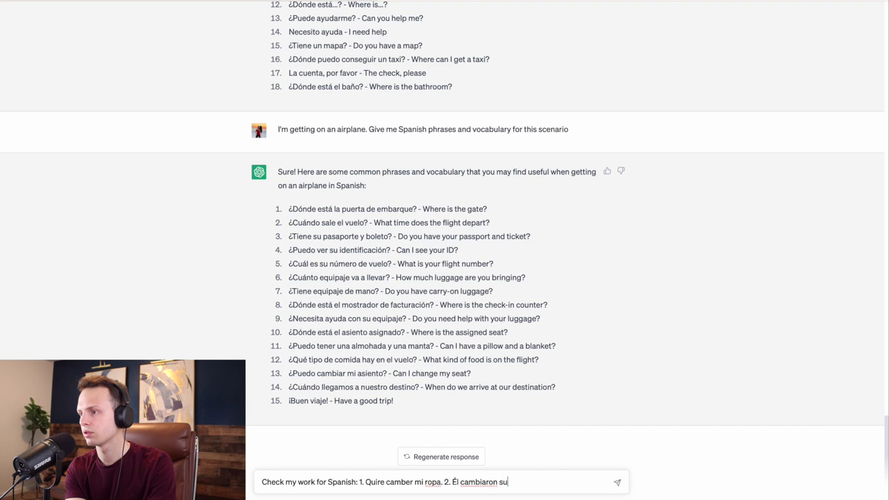
{"action": "type", "text": " boleto"}
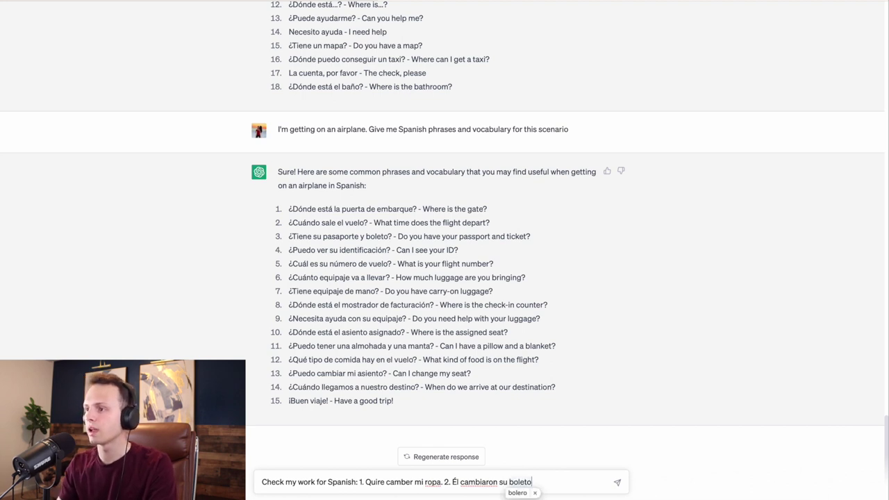
{"action": "left_click", "coordinate": [536, 493]}
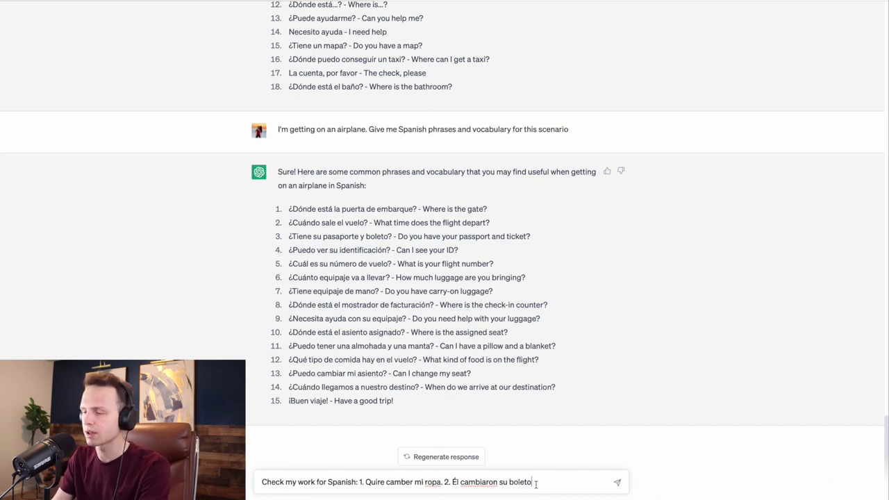
{"action": "key", "text": "Return"}
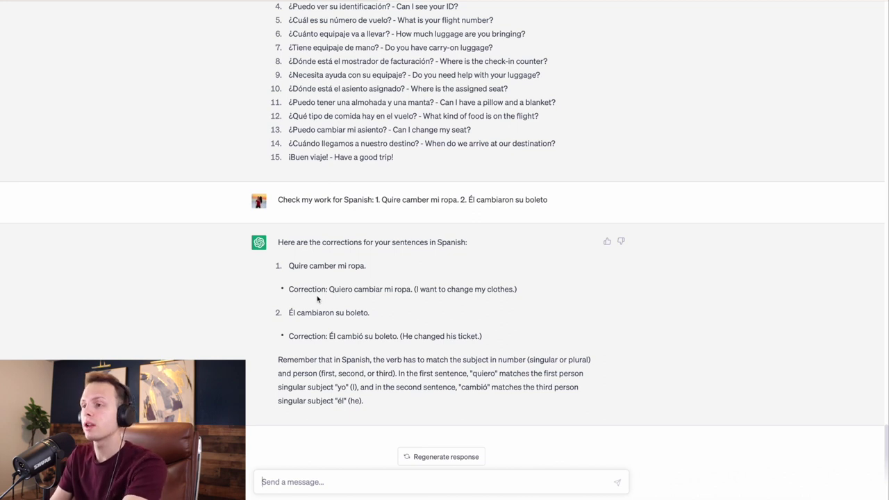
{"action": "left_click_drag", "start_coordinate": [526, 288], "coordinate": [281, 290]}
{"action": "left_click", "coordinate": [458, 336]}
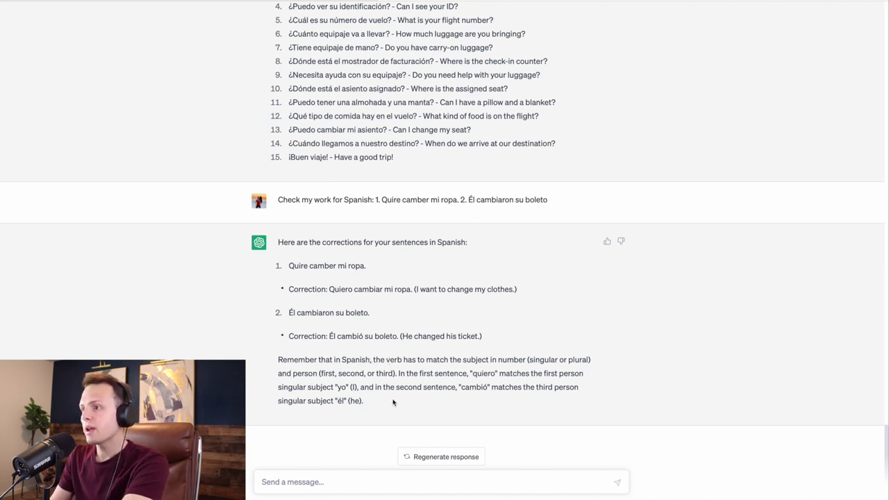
{"action": "left_click_drag", "start_coordinate": [393, 401], "coordinate": [471, 387]}
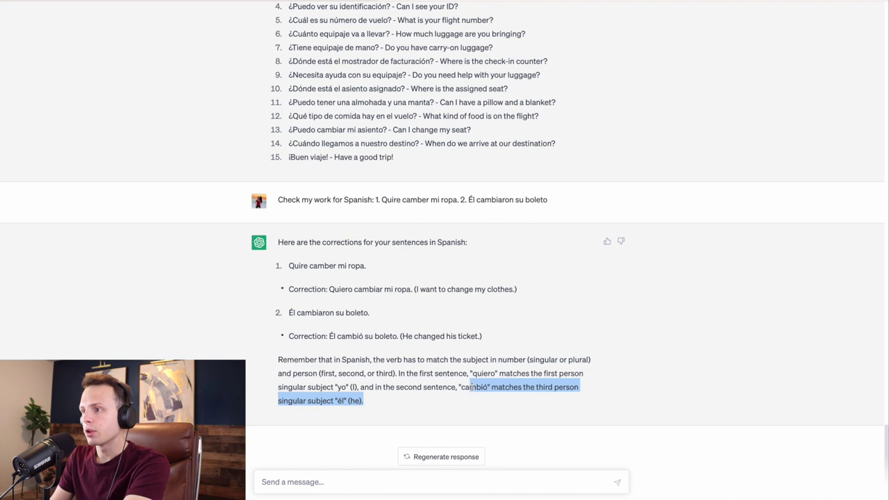
{"action": "left_click", "coordinate": [346, 401]}
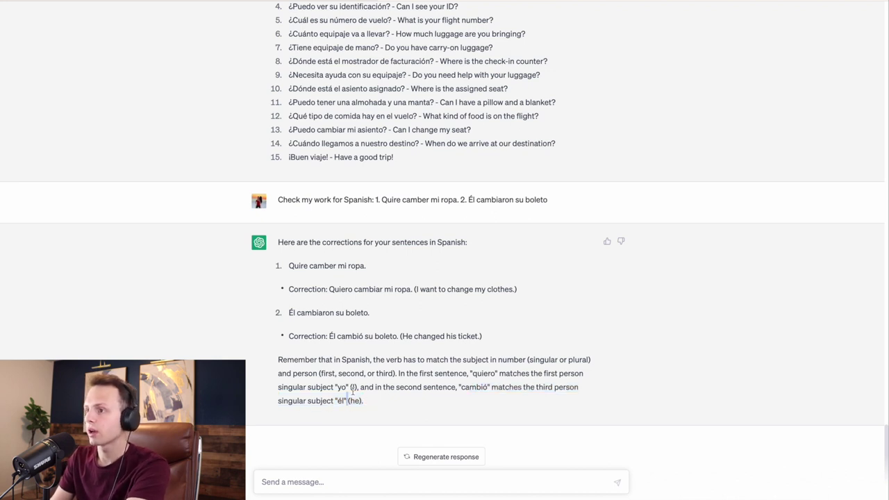
{"action": "double_click", "coordinate": [343, 388]}
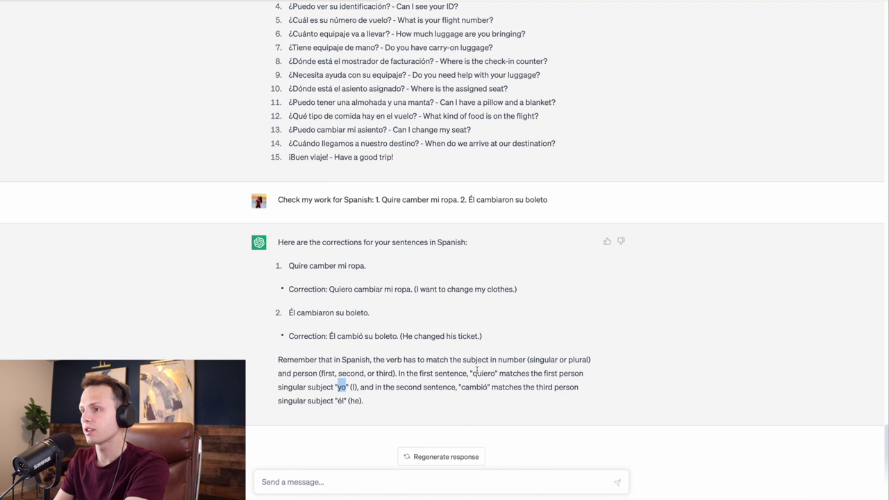
{"action": "left_click", "coordinate": [303, 266]}
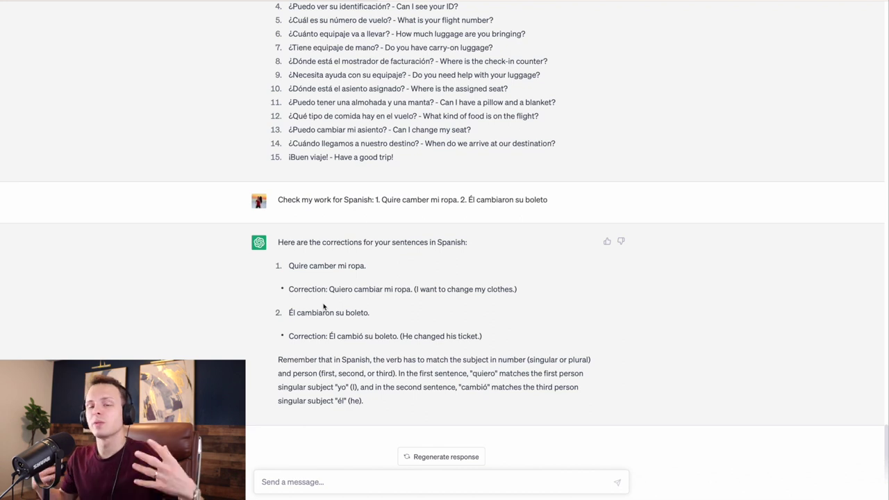